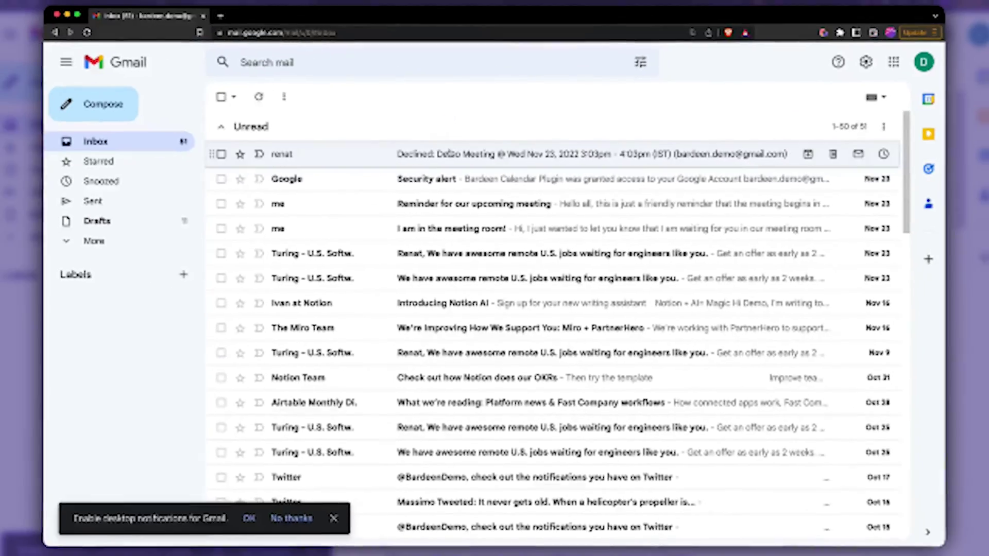
Open the Bardeen panel over the inbox, zoom out, and start a new playbook.
scroll(464, 206, "down", 5)
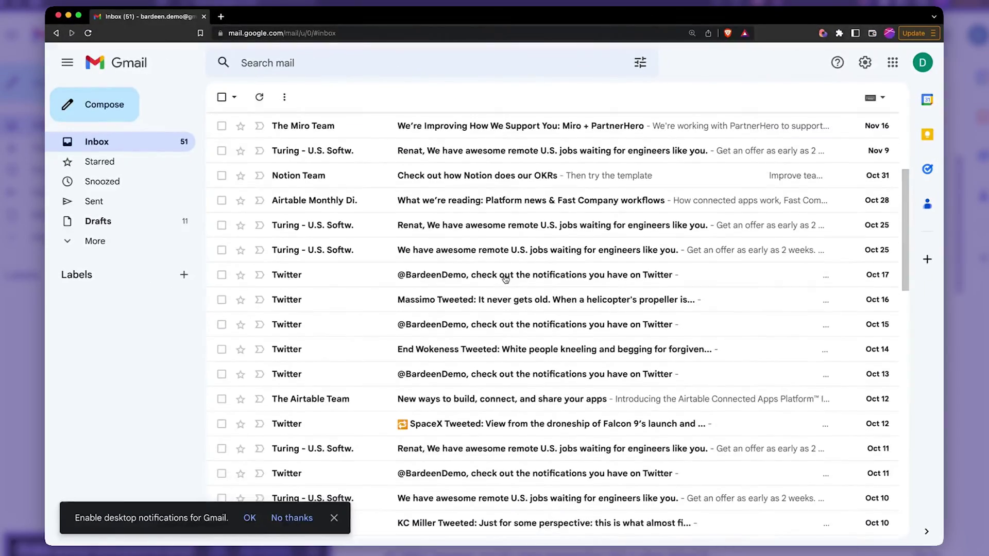
scroll(505, 279, "up", 5)
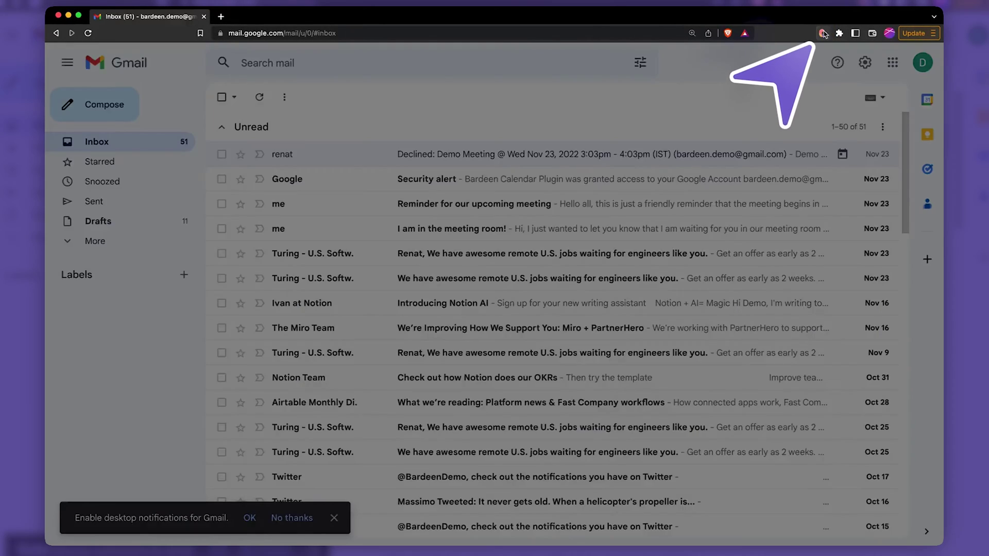
left_click(823, 34)
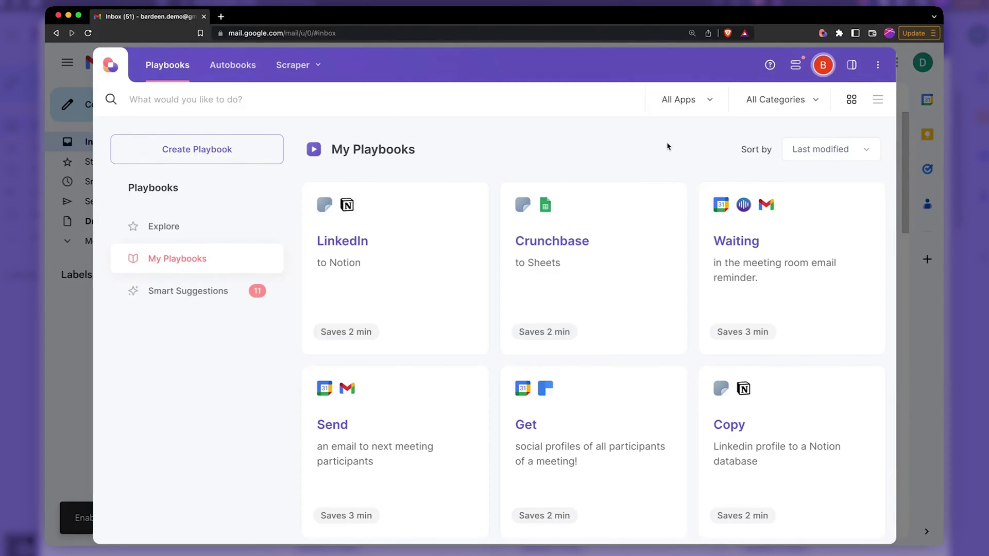
key("super+minus")
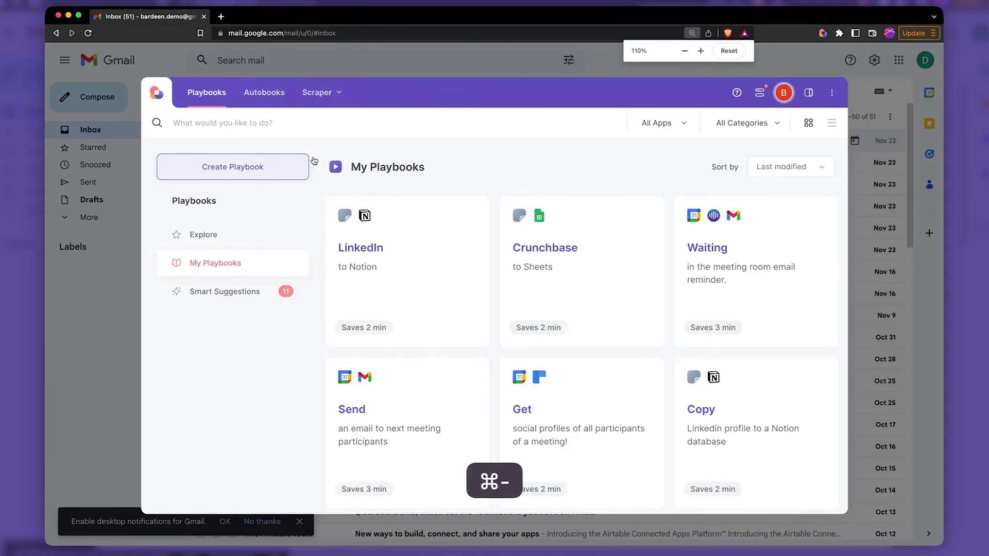
left_click(286, 170)
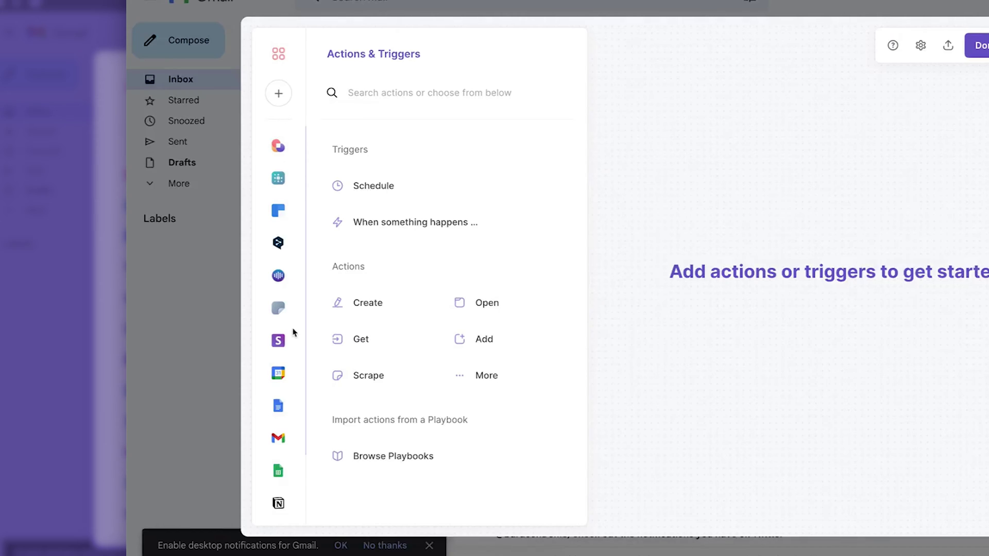
Bring up the Google Mail triggers and actions list in the builder.
scroll(278, 381, "down", 1)
left_click(280, 420)
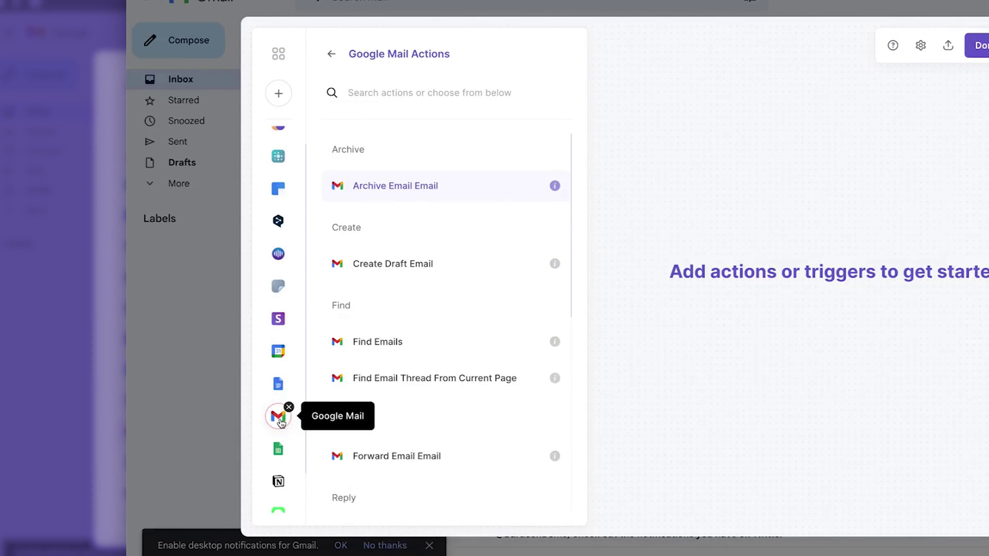
scroll(448, 318, "down", 7)
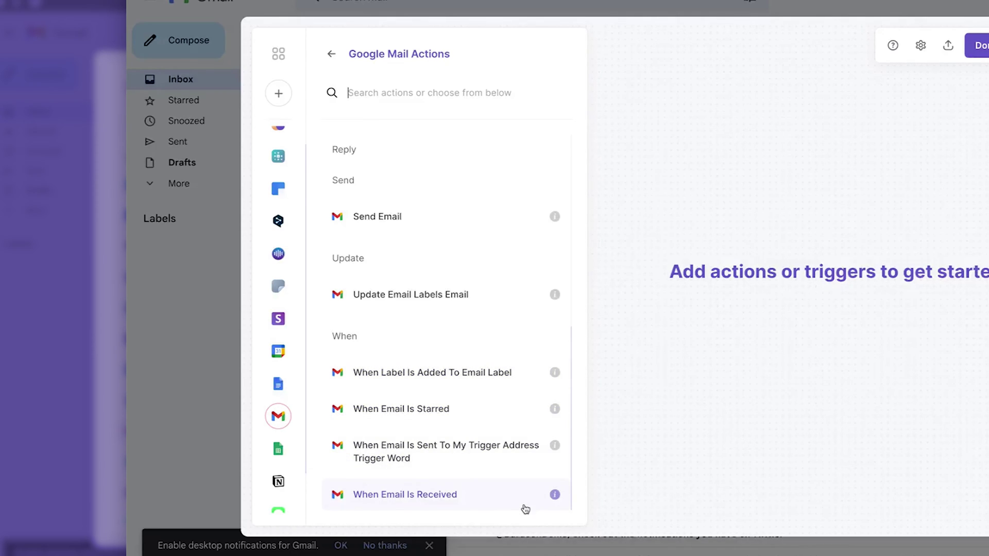
Set the Google Mail 'When email is received' trigger and confirm its settings.
left_click(500, 495)
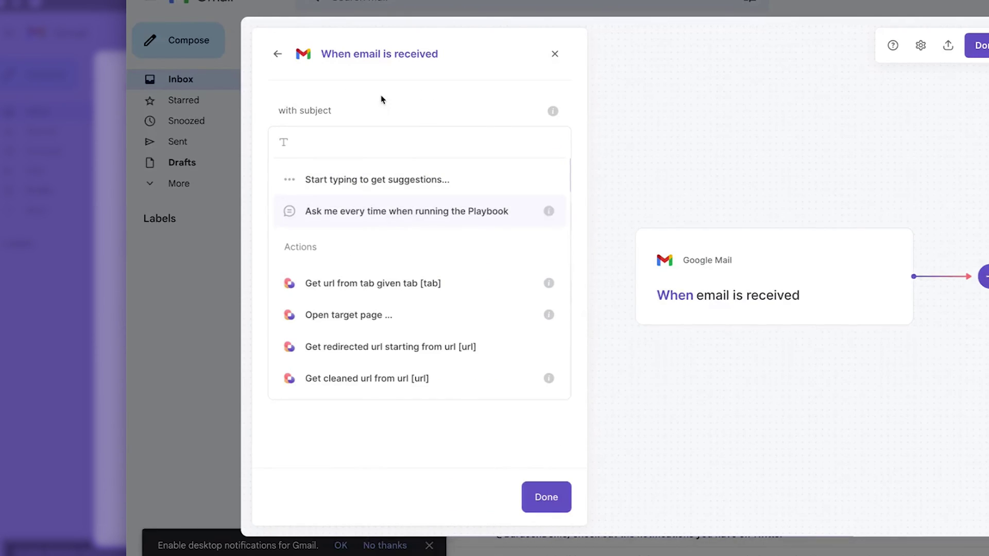
left_click(399, 111)
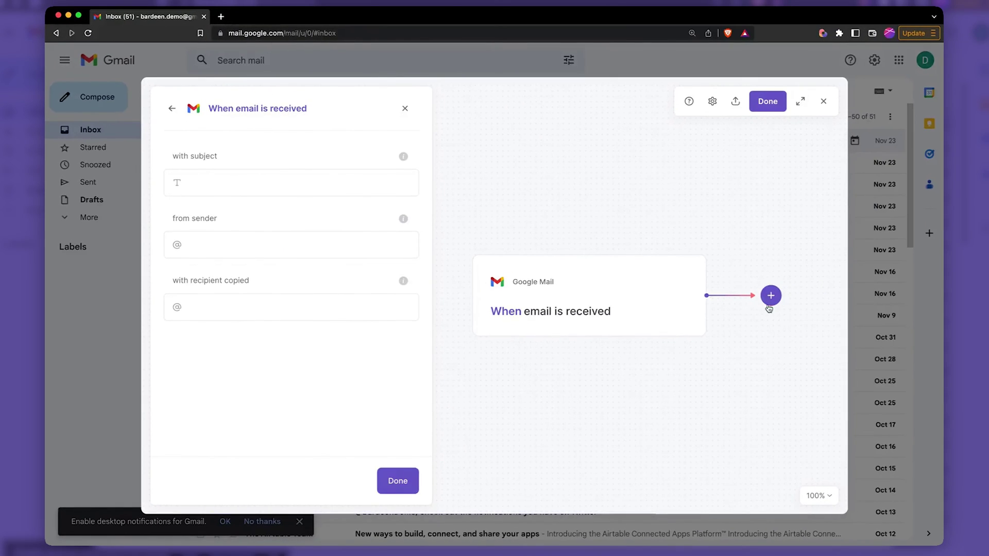
left_click(770, 297)
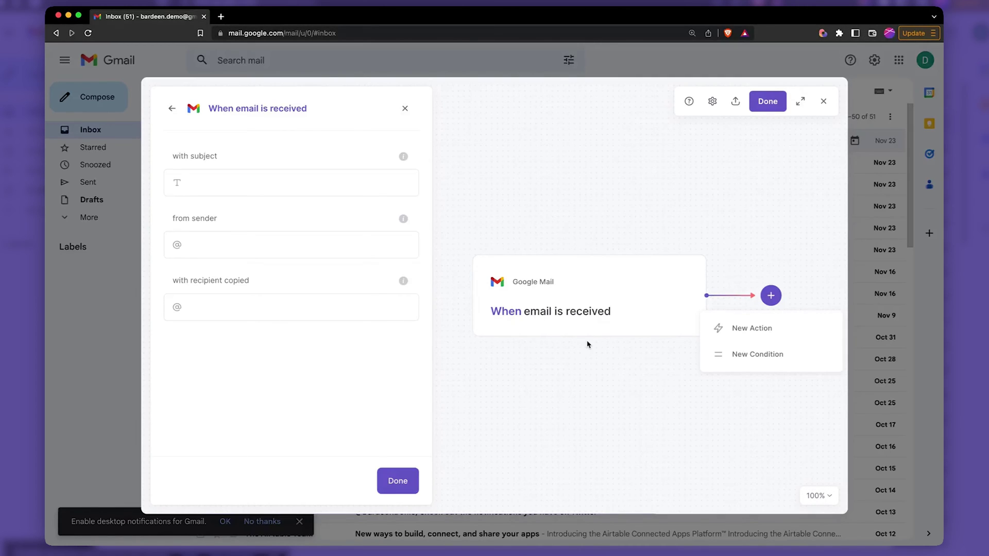
left_click(618, 347)
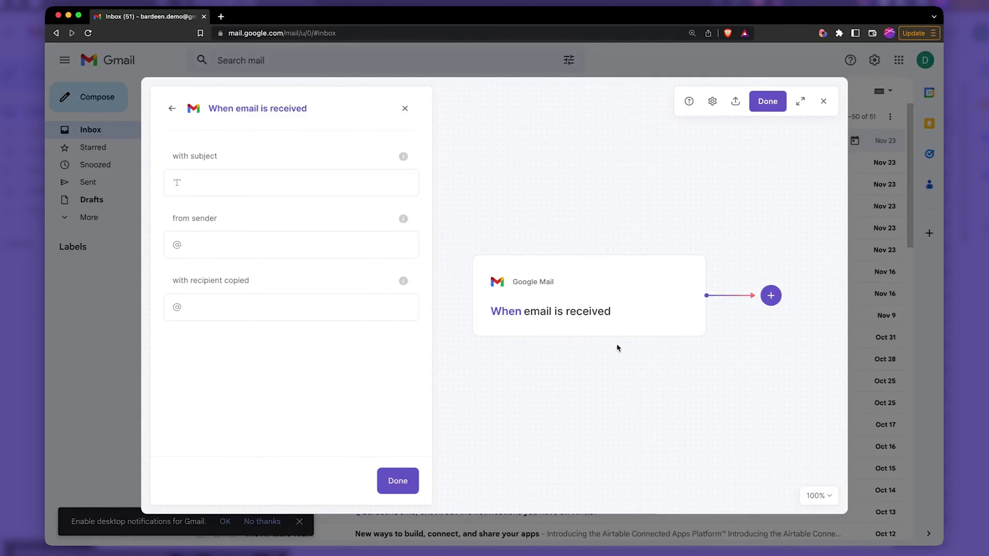
left_click(393, 478)
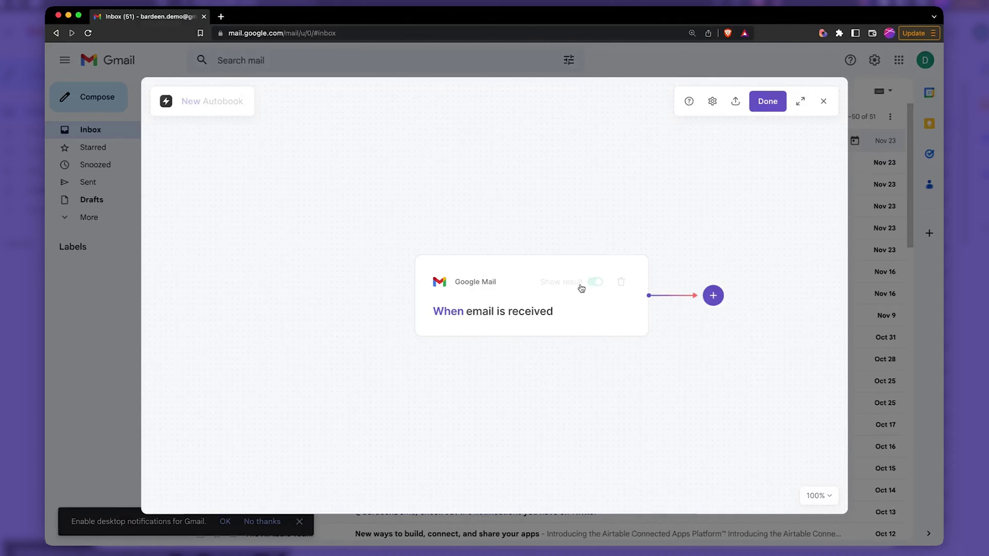
left_click(506, 309)
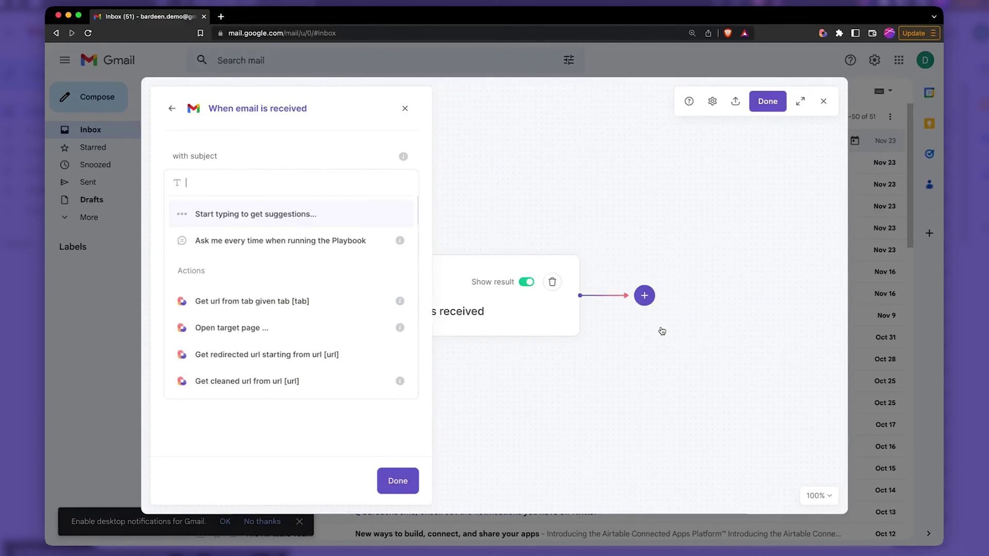
Add a new condition after the trigger that checks the email's Body.
left_click(644, 295)
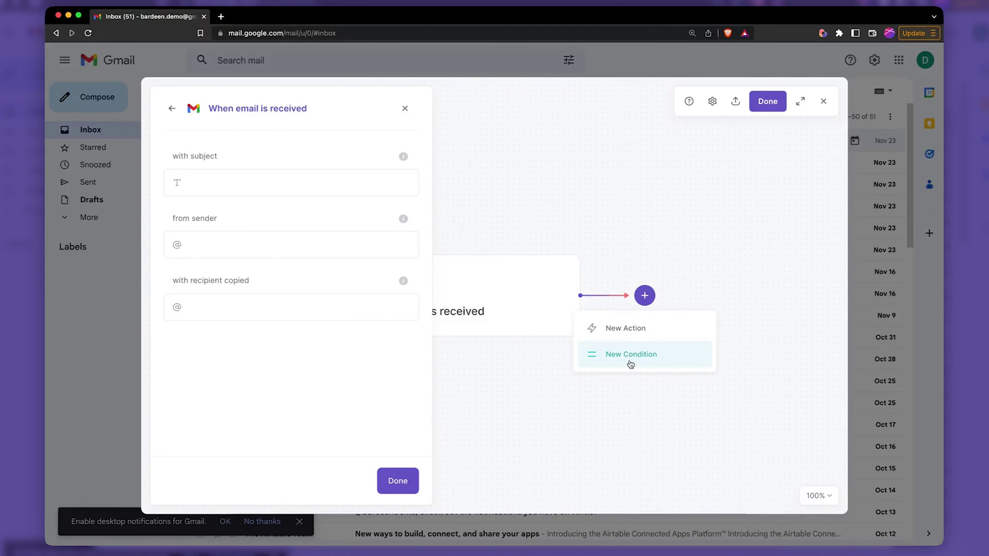
left_click(629, 364)
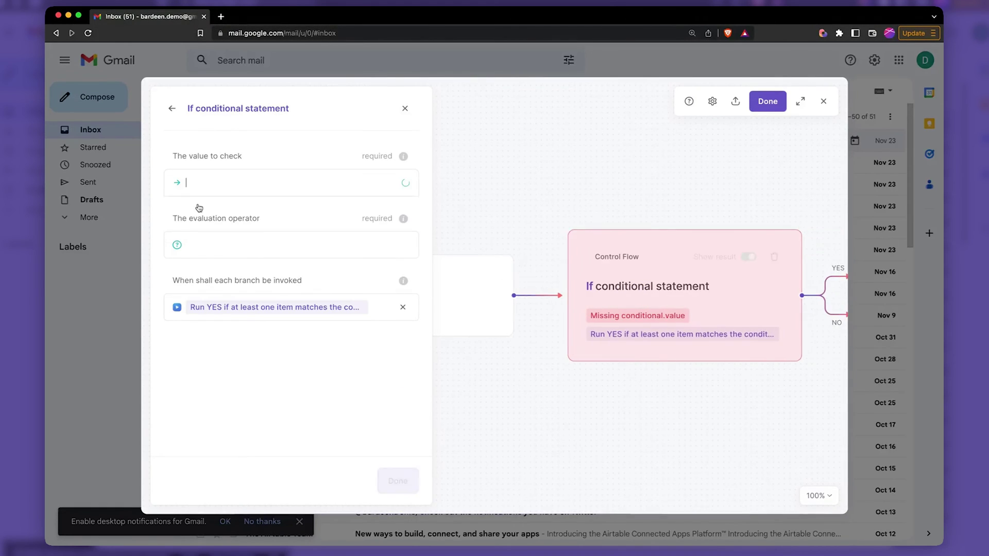
left_click(318, 184)
left_click(319, 222)
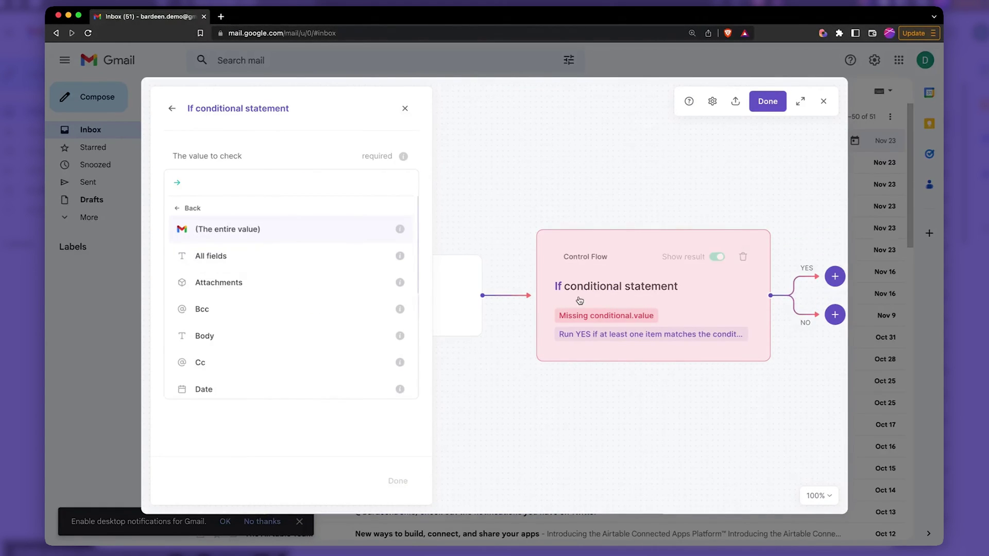
scroll(351, 323, "down", 3)
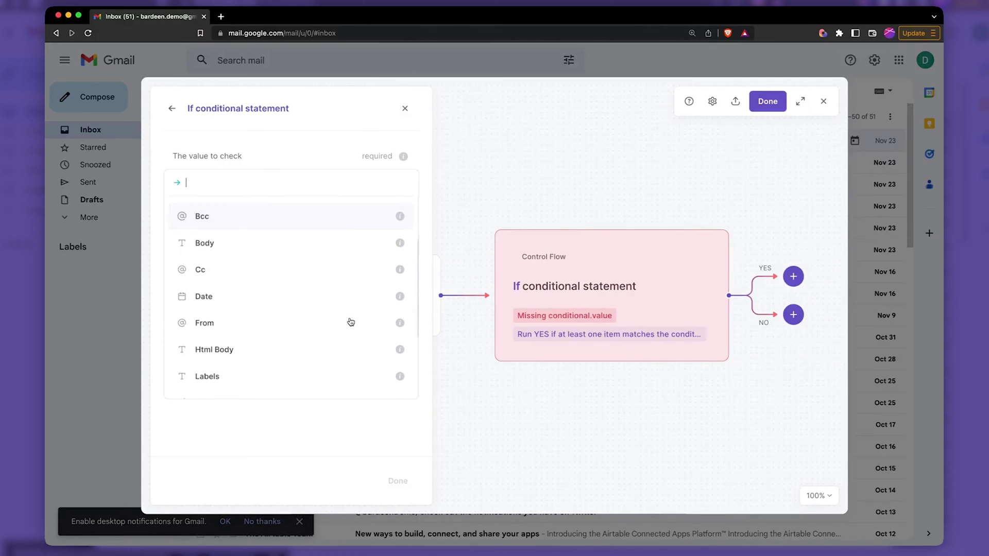
scroll(351, 323, "down", 3)
scroll(351, 323, "up", 1)
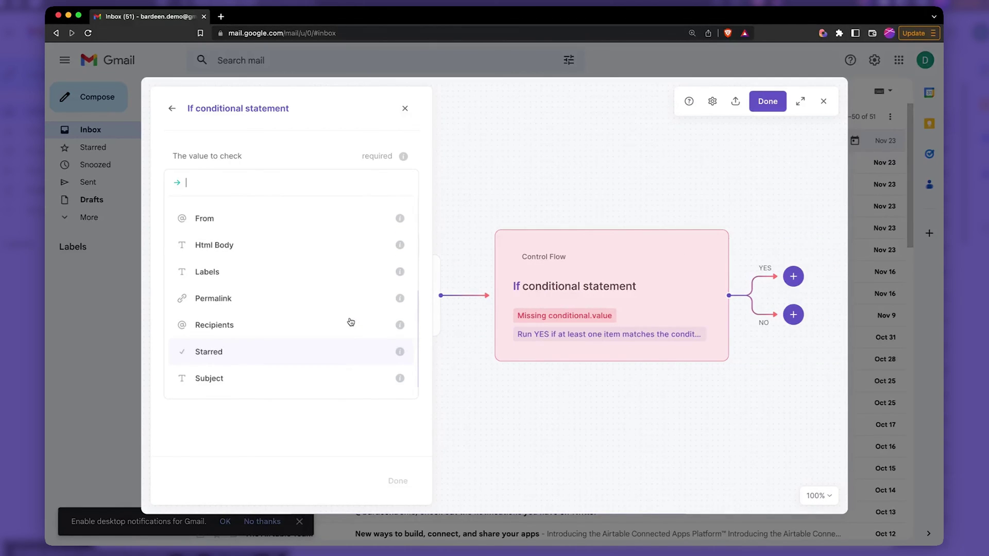
scroll(351, 322, "down", 1)
scroll(351, 323, "up", 4)
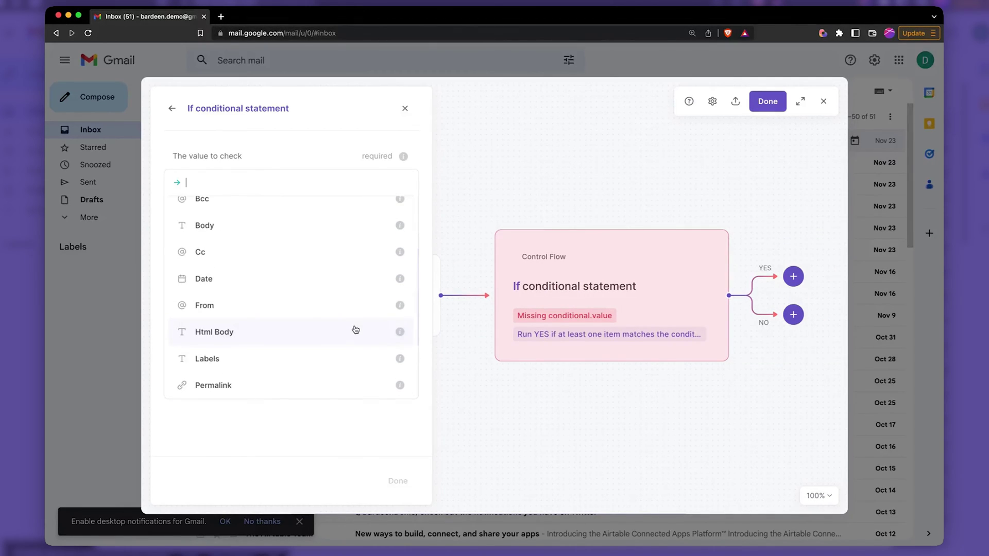
left_click(327, 237)
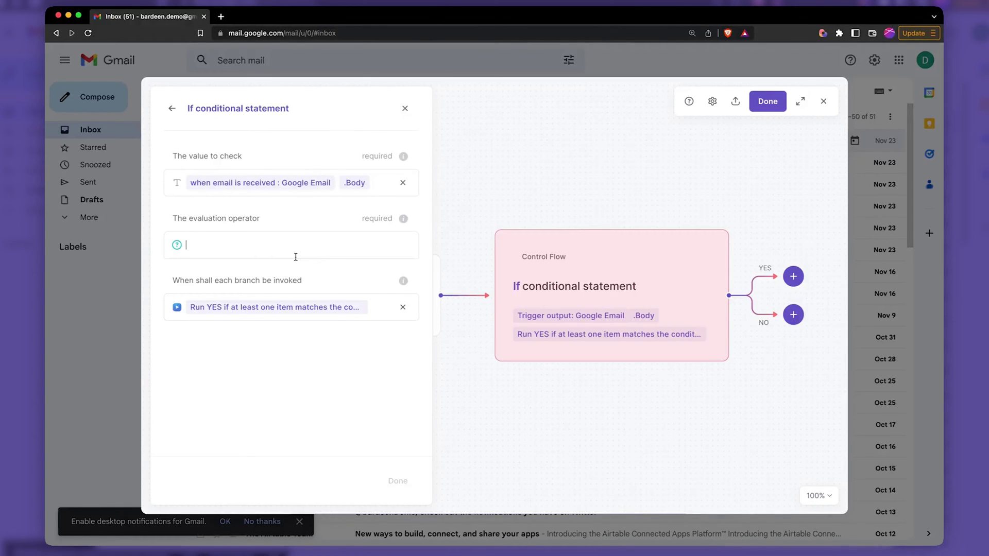
Set the condition's operator to contains and its compare value to urgent.
type("urgent")
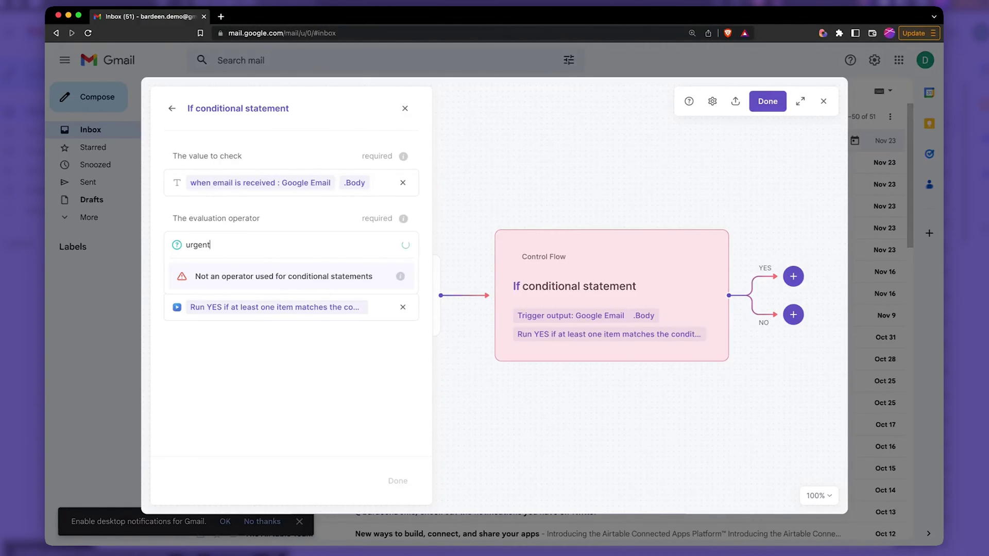
key("super+a")
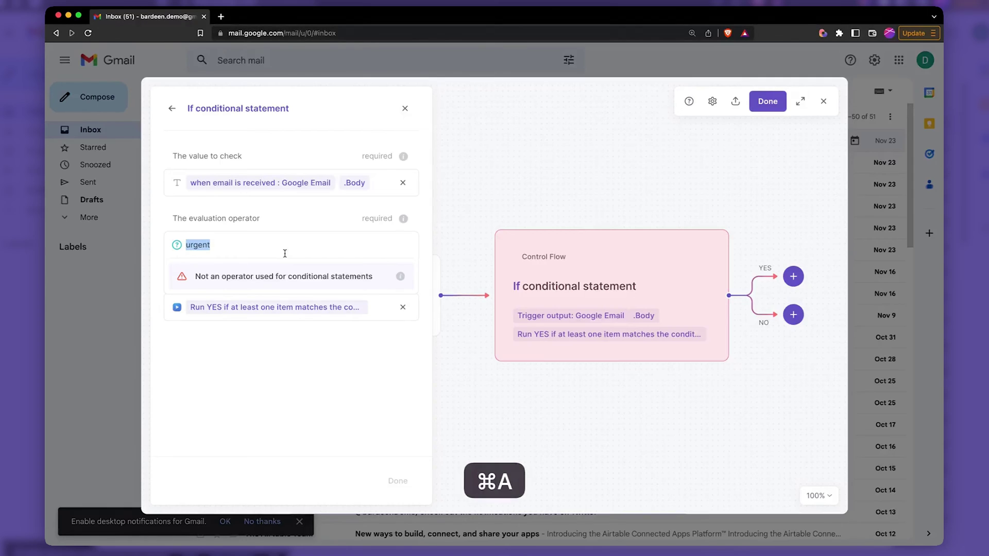
key("super+x")
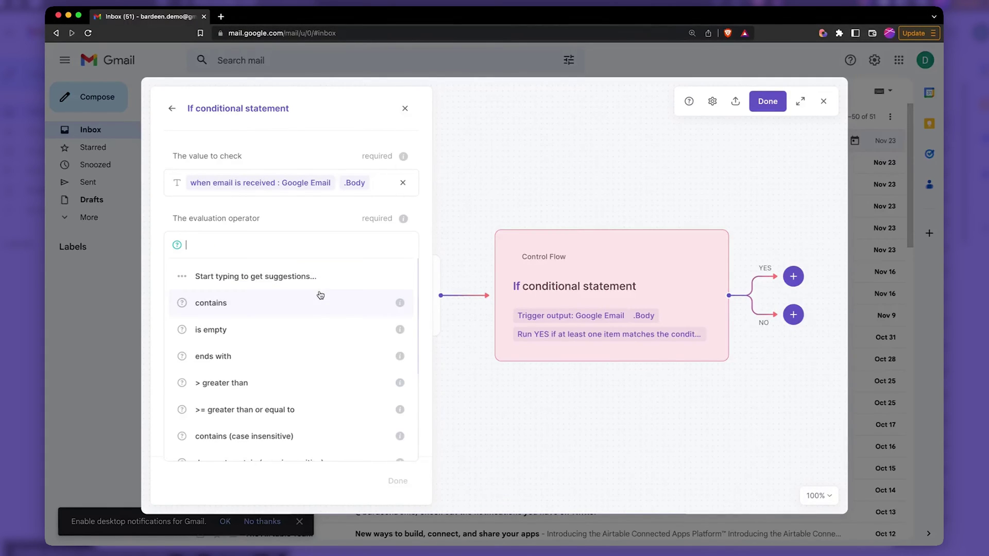
left_click(321, 296)
left_click(279, 258)
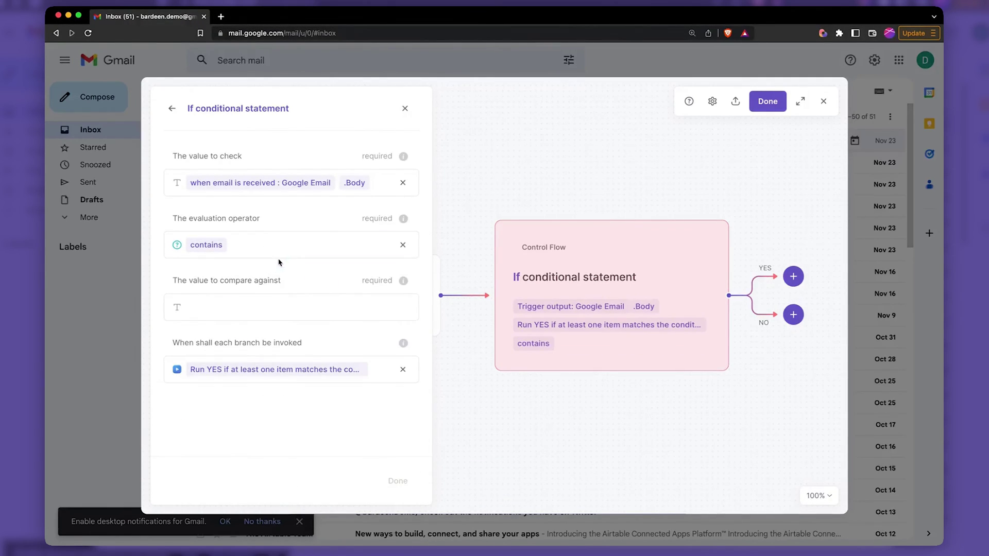
left_click(262, 299)
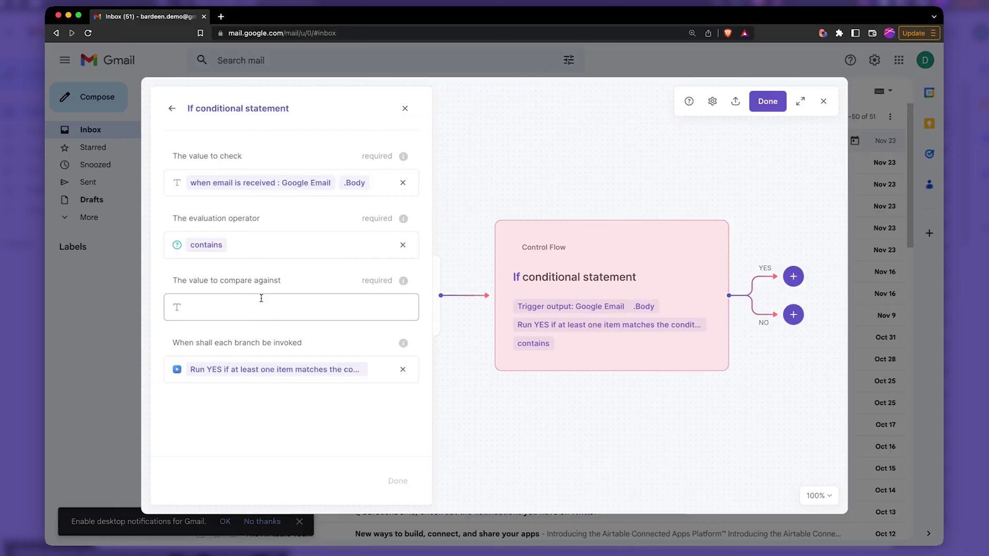
left_click(271, 306)
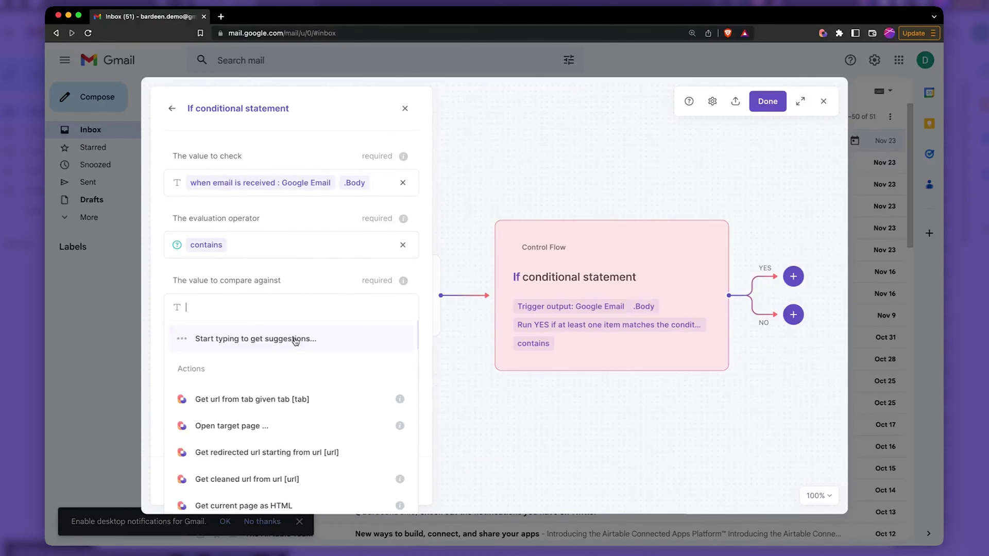
key("super+v")
left_click(281, 346)
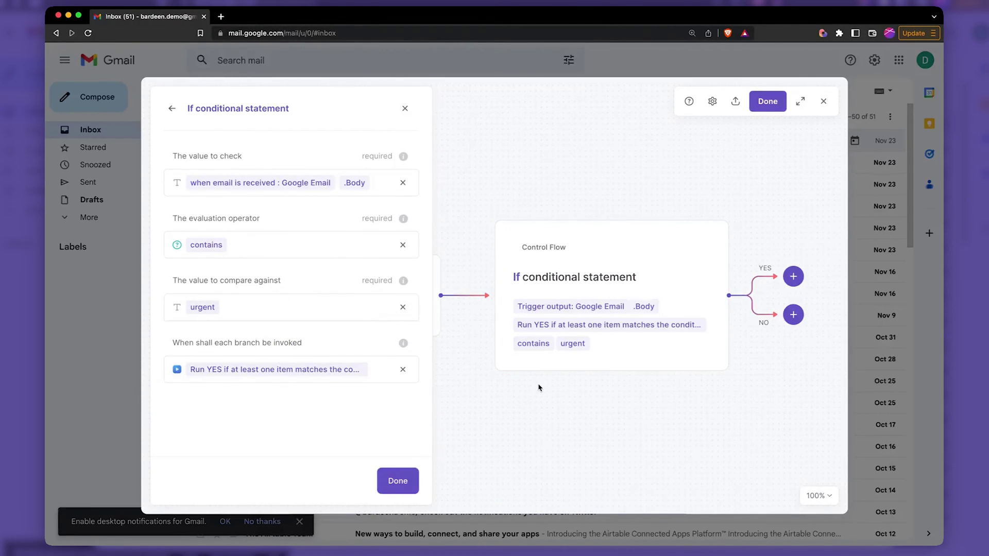
left_click_drag(538, 386, 580, 340)
scroll(581, 339, "right", 2)
Add an Open Browser Notification action on the YES branch with message 'You got an urgent email!'.
left_click(702, 277)
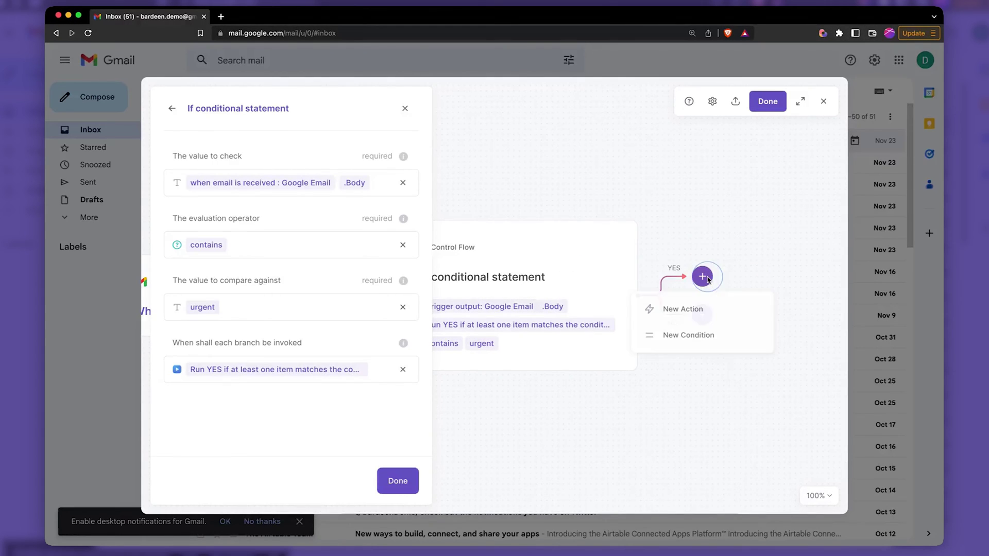
left_click(679, 309)
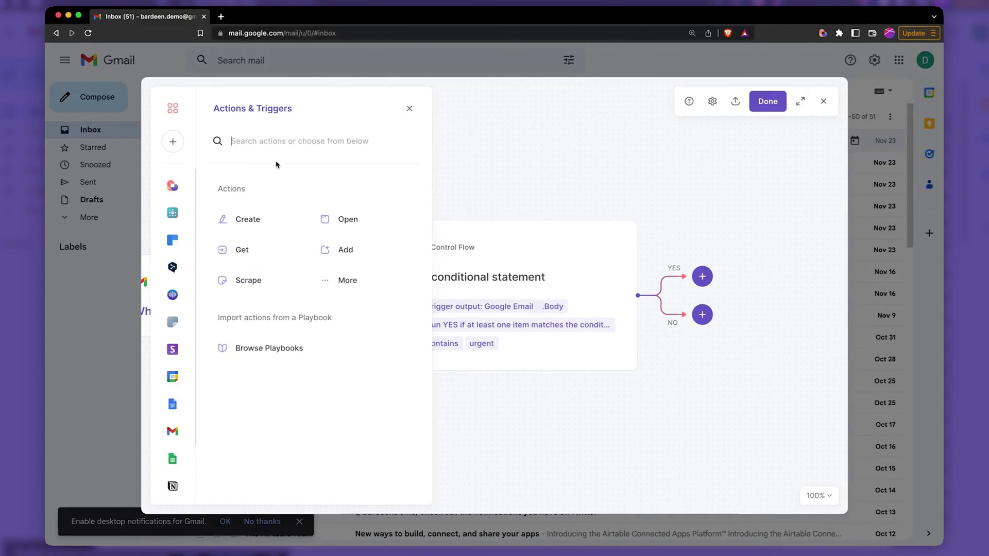
type("notification")
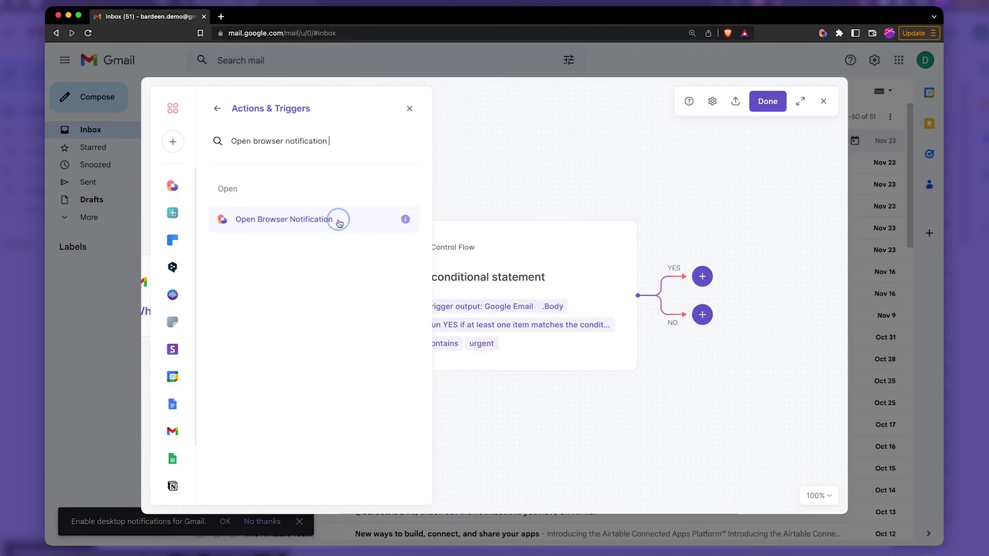
left_click(337, 221)
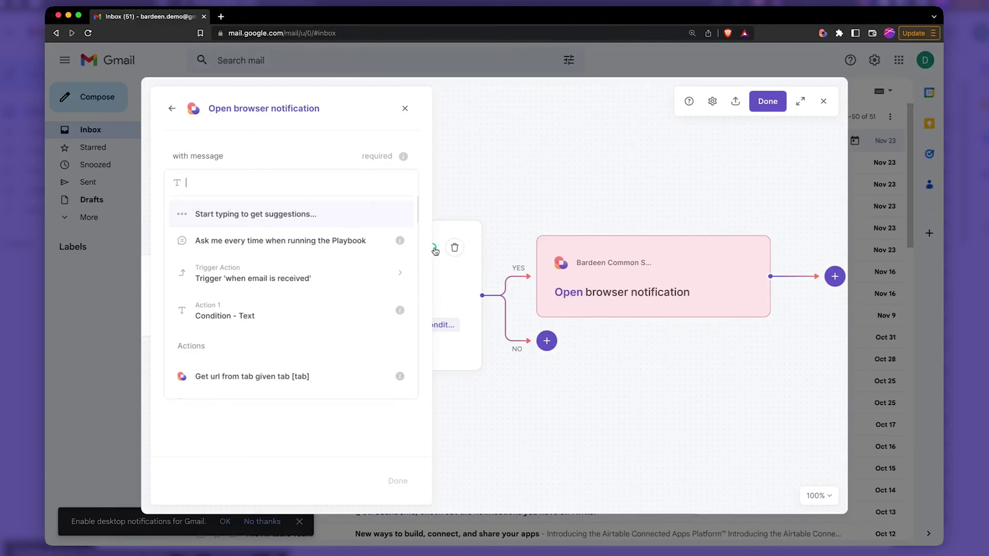
left_click(304, 164)
left_click(309, 190)
key("super+a")
type("You got an")
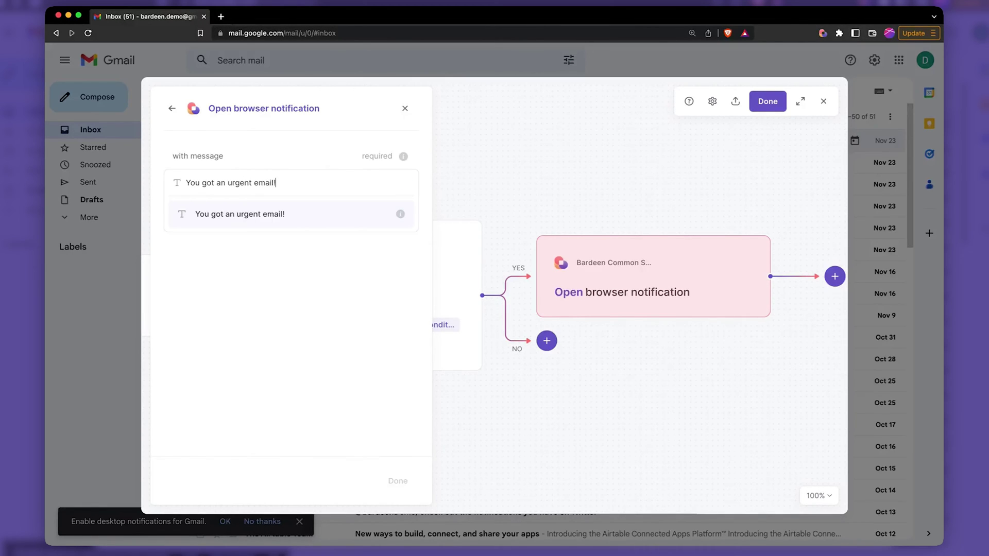
key("Return")
Set the notification's url to the email's Permalink and finish the step.
left_click(318, 308)
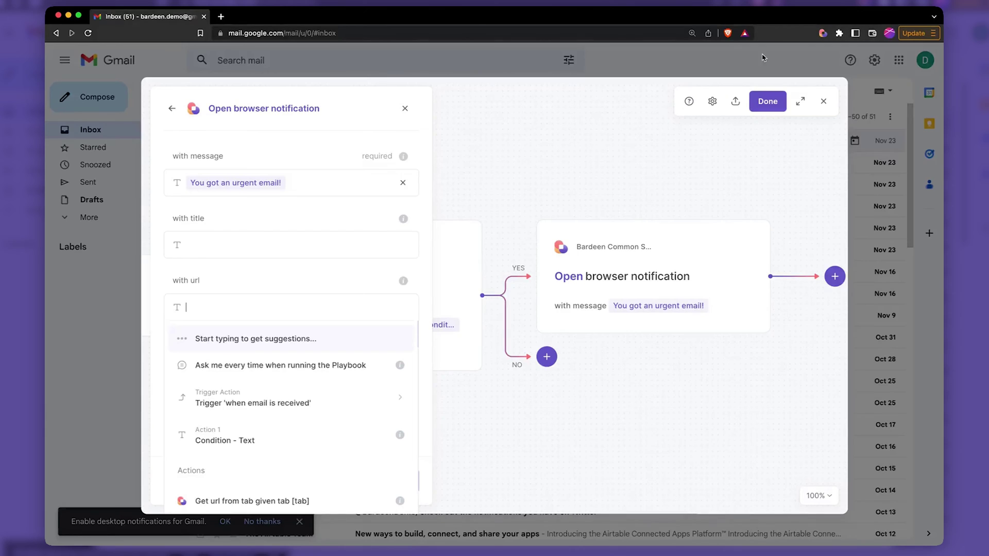
left_click(364, 401)
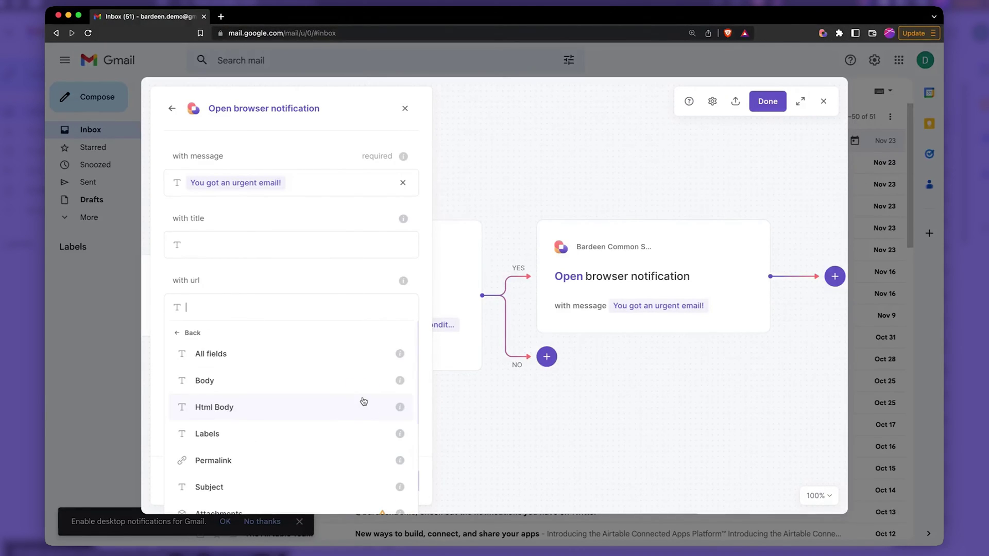
scroll(364, 402, "down", 4)
scroll(364, 401, "up", 3)
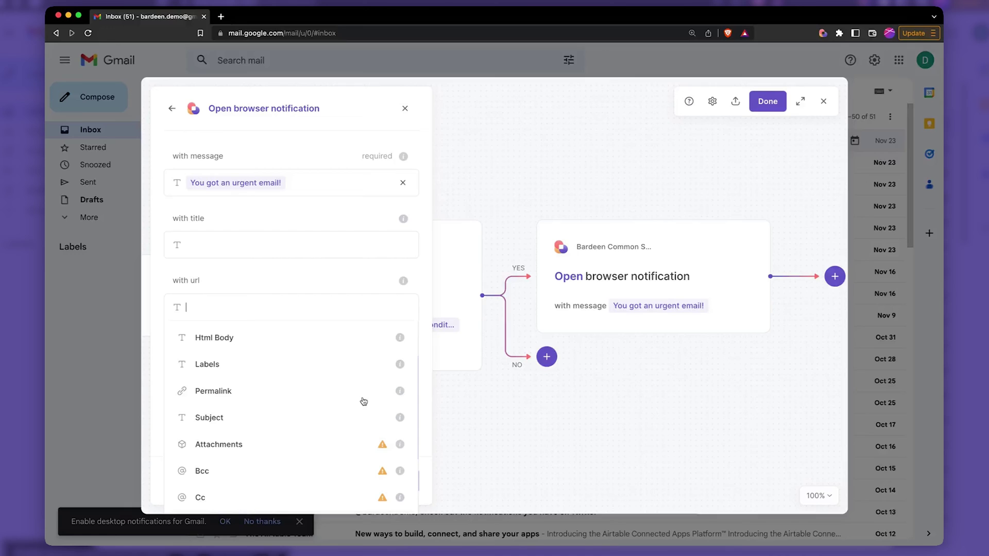
mouse_move(402, 396)
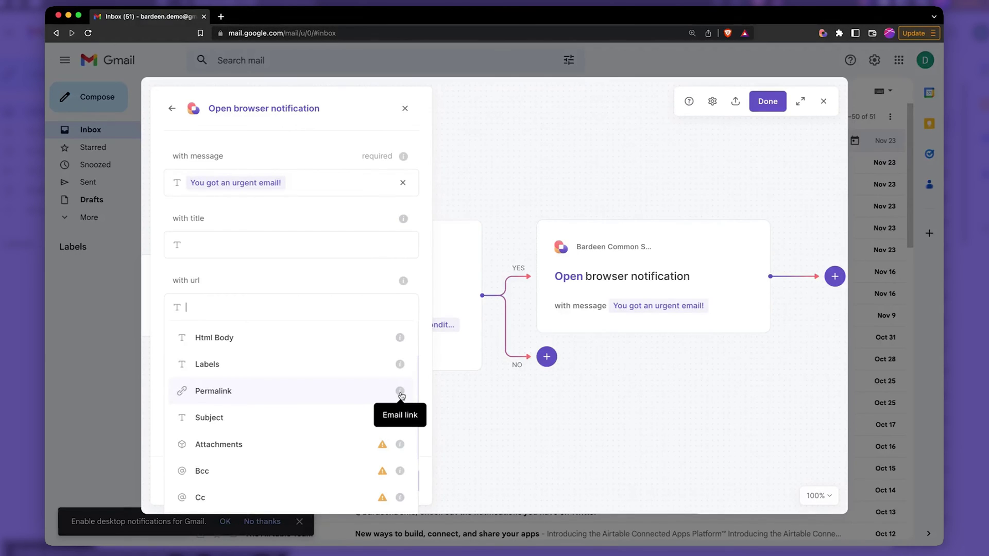
left_click(375, 391)
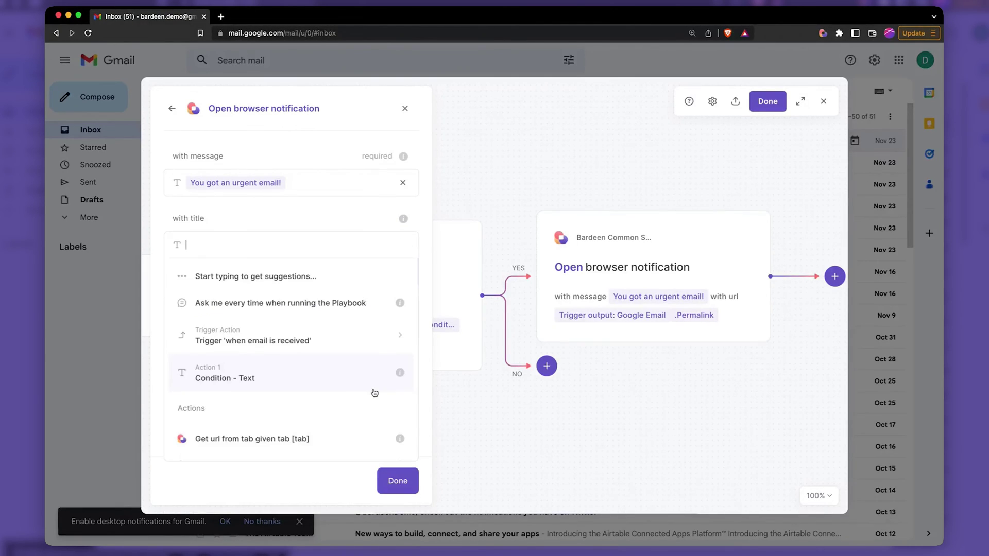
left_click(334, 229)
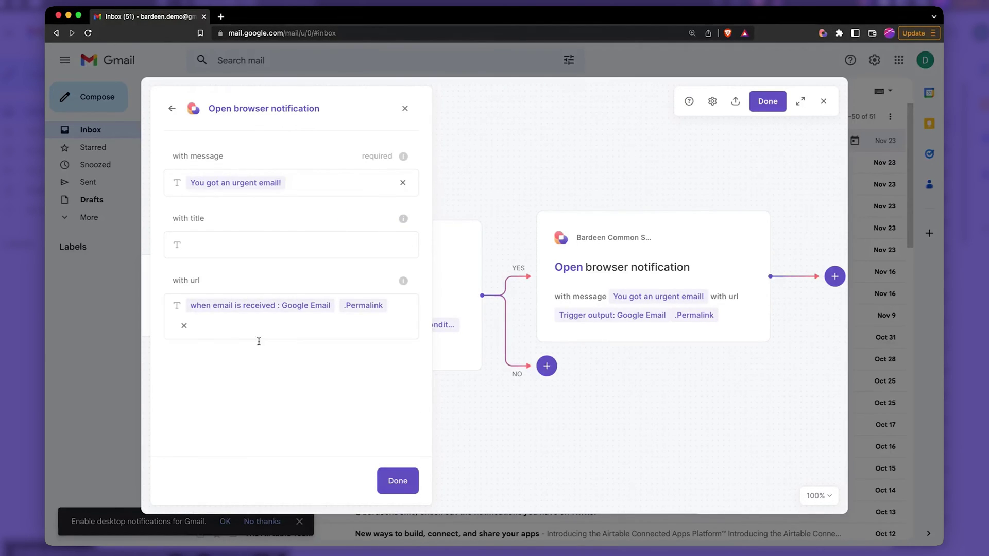
left_click(394, 490)
scroll(651, 401, "left", 5)
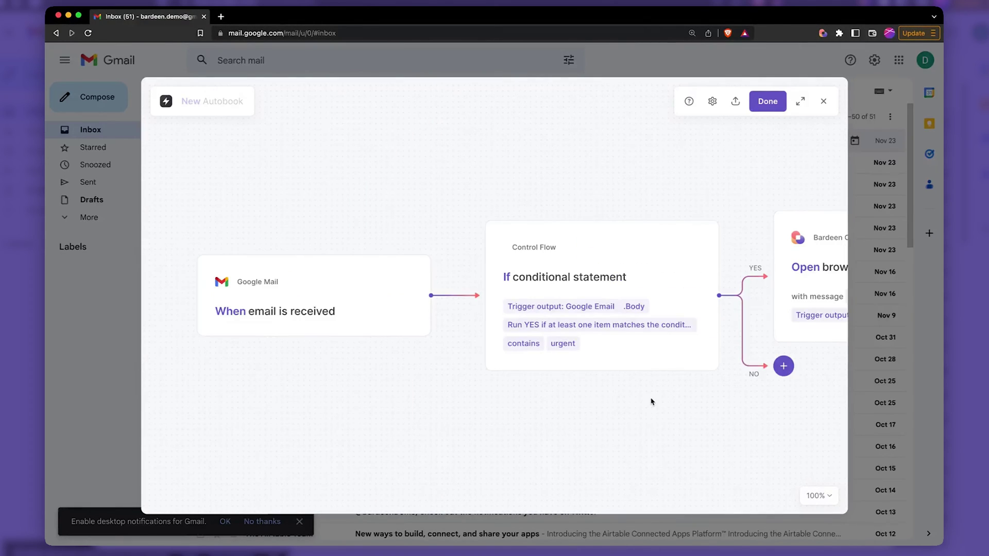
scroll(651, 402, "right", 7)
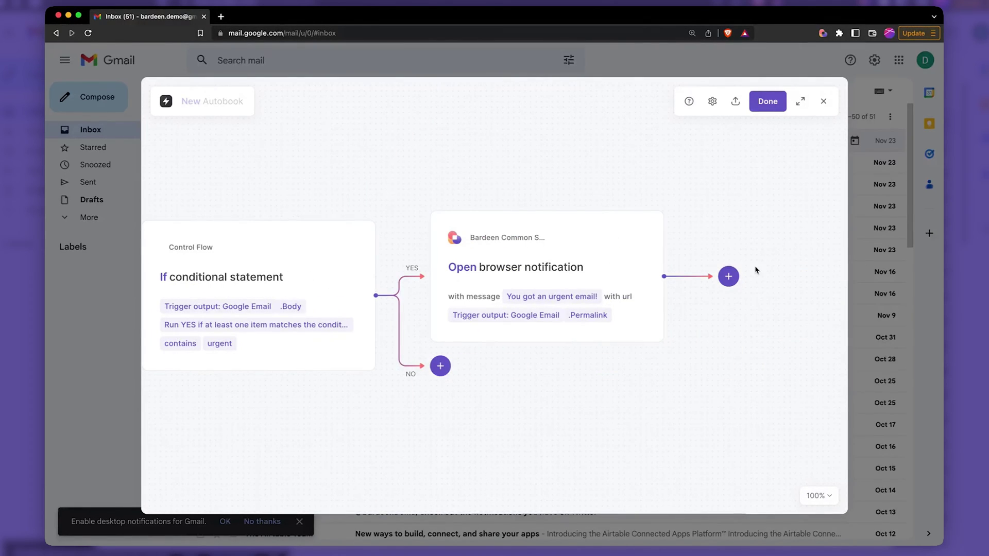
Save the autobook under the name 'Urgent Email Notification'.
left_click(766, 101)
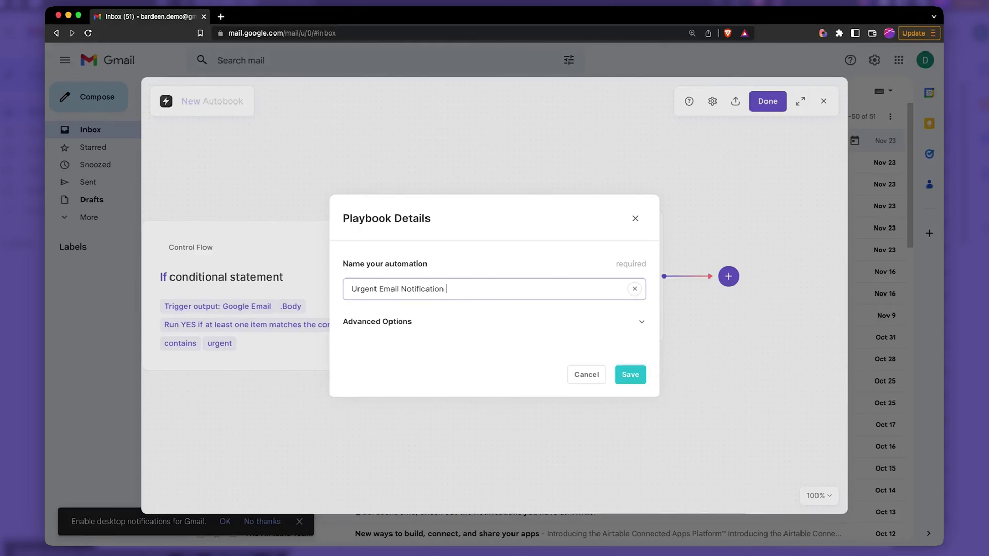
left_click(635, 376)
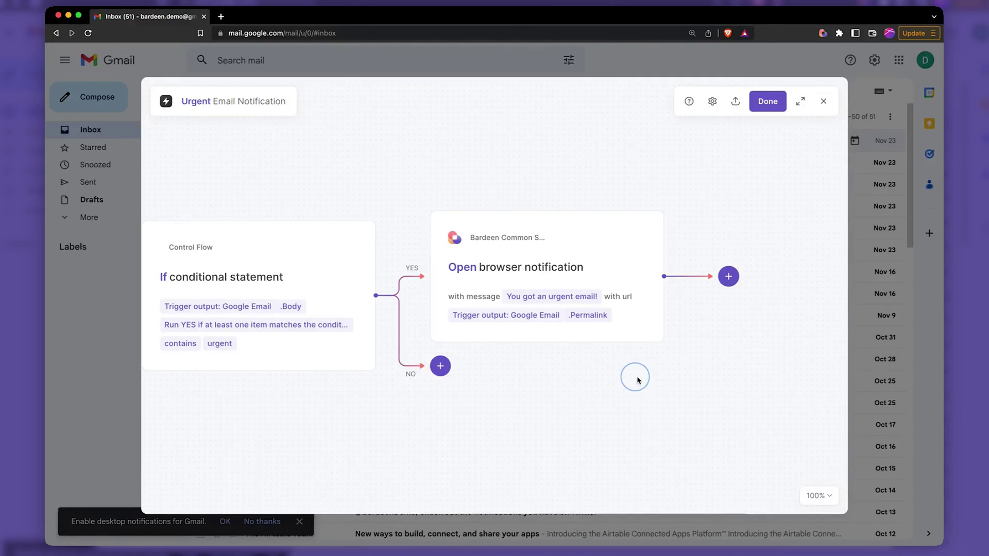
left_click(768, 101)
Switch the Urgent autobook on, close Bardeen, and start a new Gmail message.
left_click(353, 244)
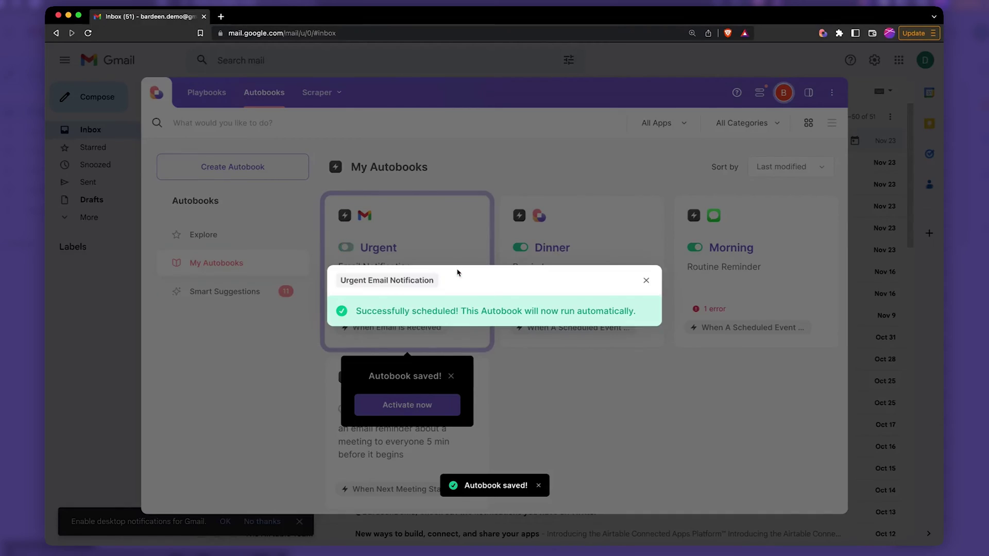
left_click(618, 436)
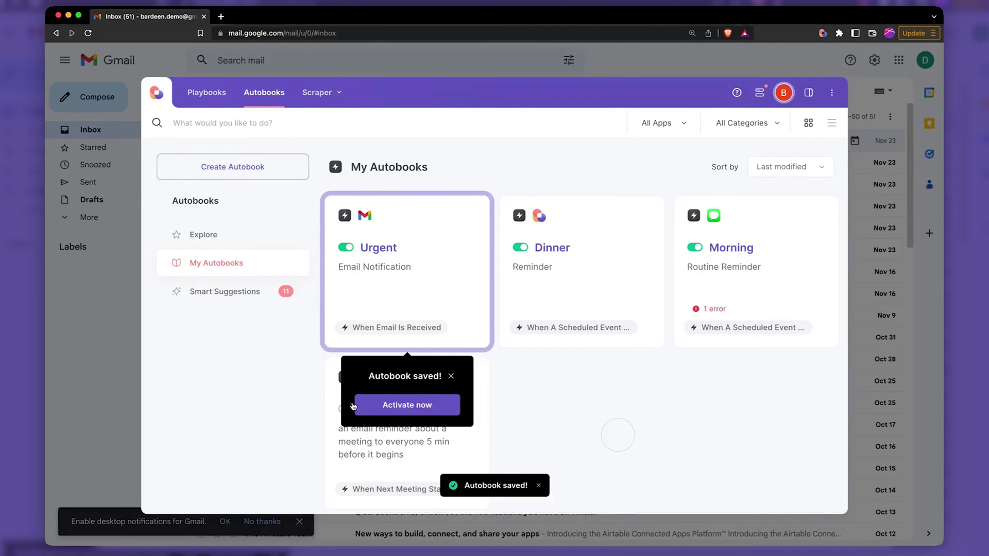
left_click(62, 398)
left_click(105, 105)
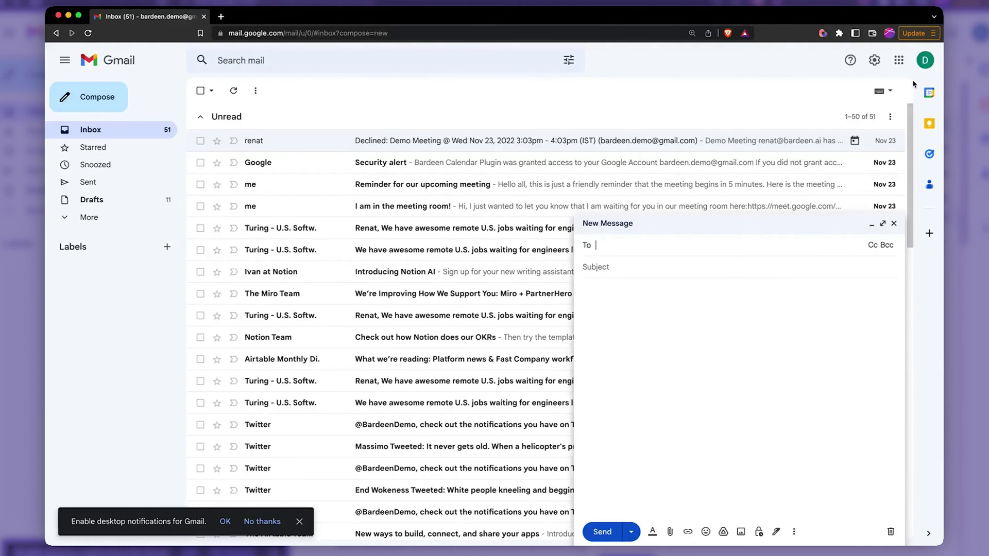
Copy your own account's e-mail address into the To field.
left_click(926, 60)
left_click_drag(907, 158, 791, 159)
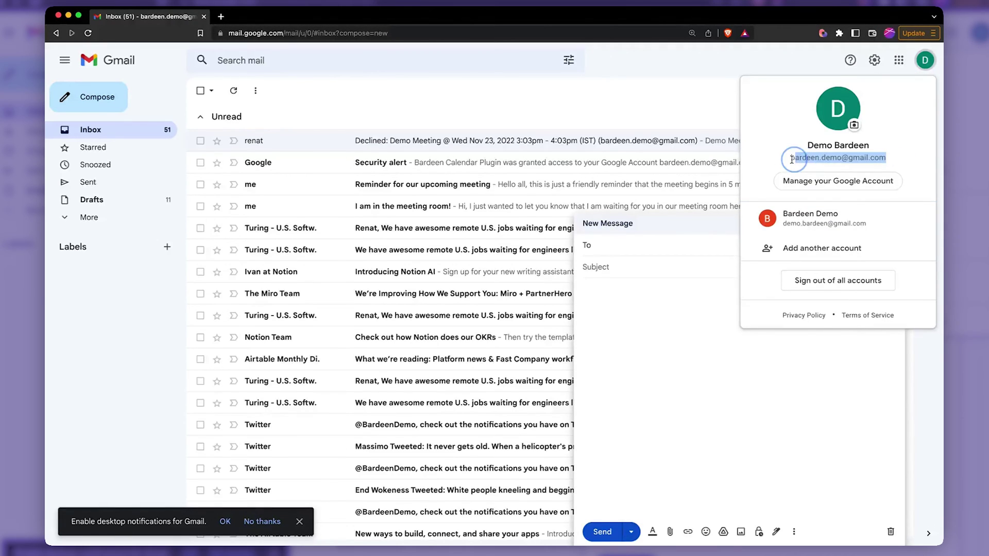
key("super+c")
left_click(695, 250)
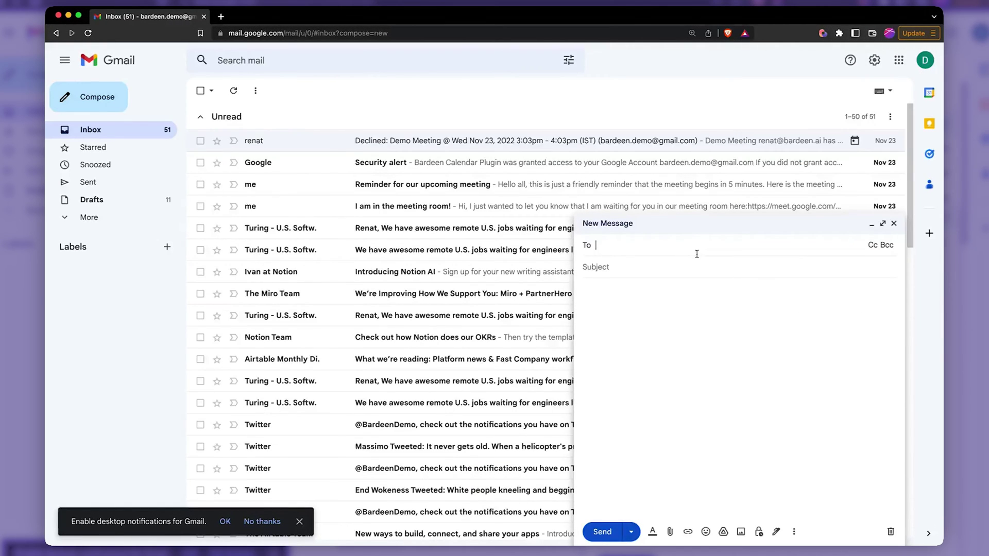
key("super+v")
key("Tab")
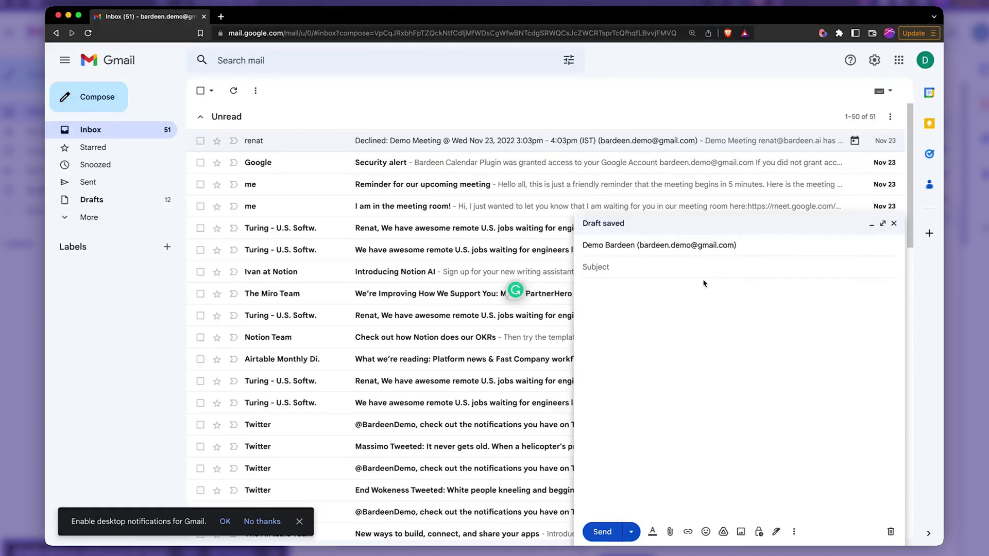
Write subject 'Hey there!', a Lorem ipsum body ending 'Urgent !!!!', and send it.
type("Hey there!")
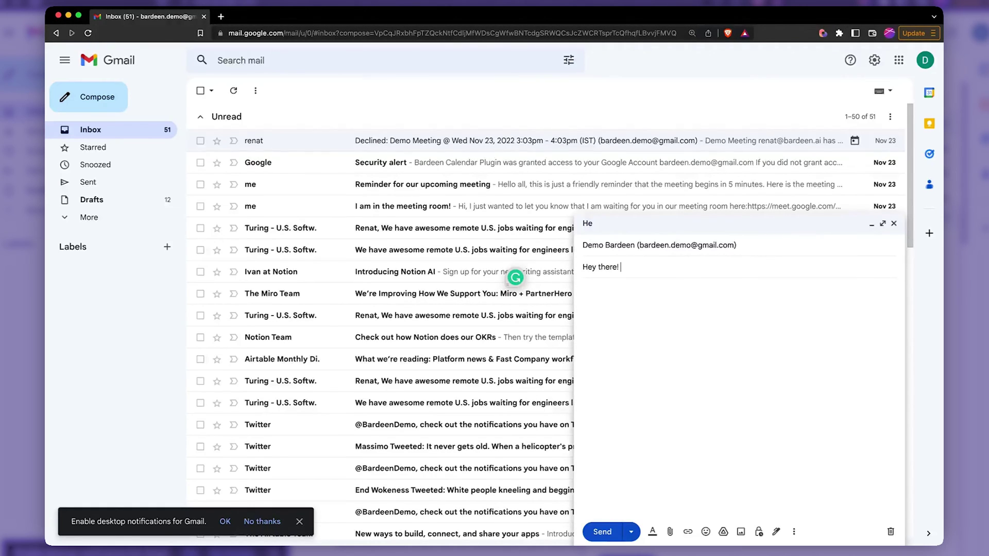
key("Return")
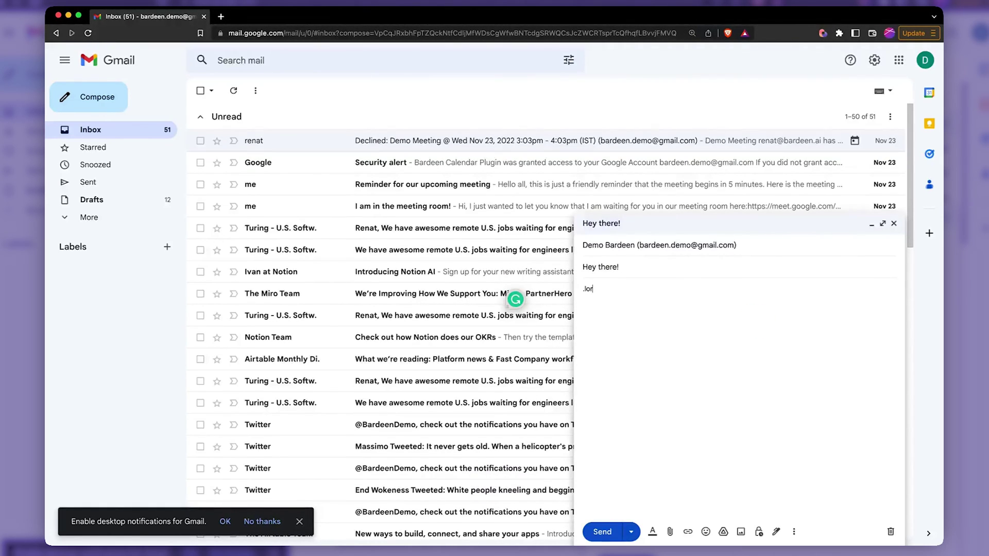
type(".lor")
key("super+v")
key("Return")
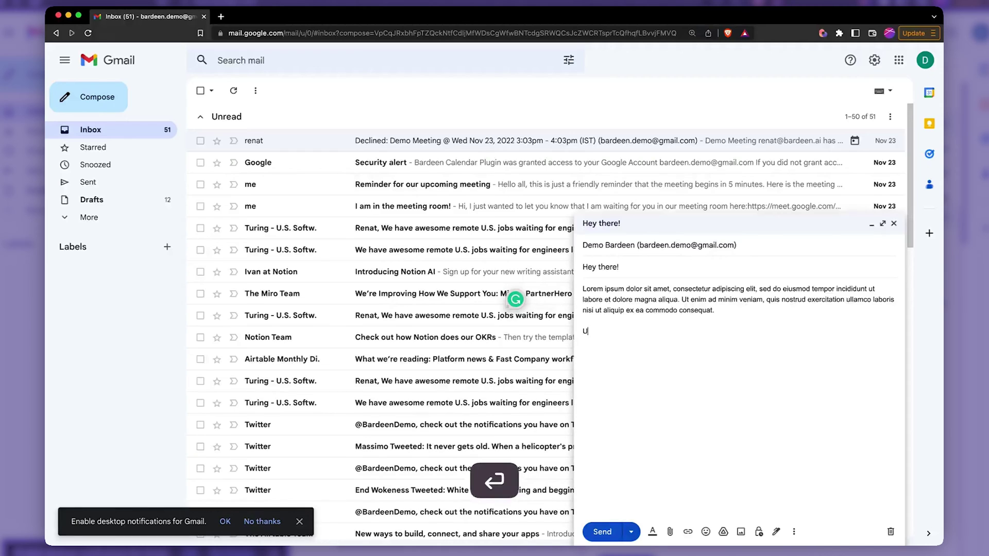
type("rgent !!!!")
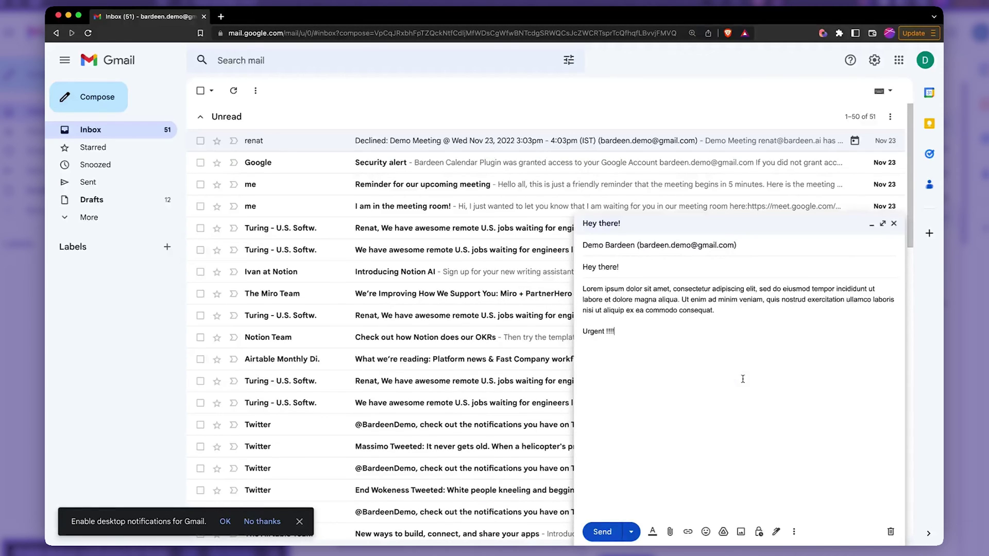
left_click(616, 533)
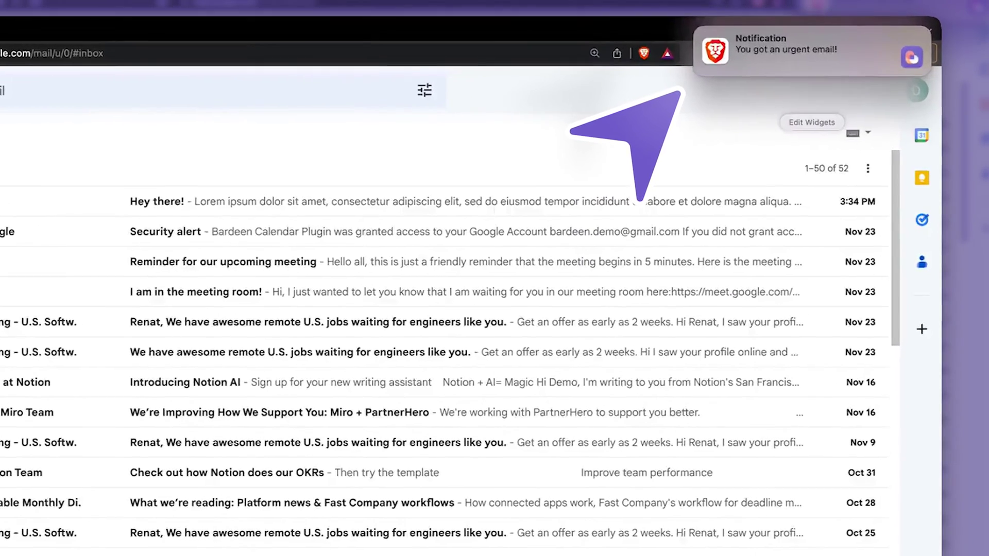
Wait for the test email to arrive and the 'You got an urgent email!' notification to appear.
mouse_move(773, 52)
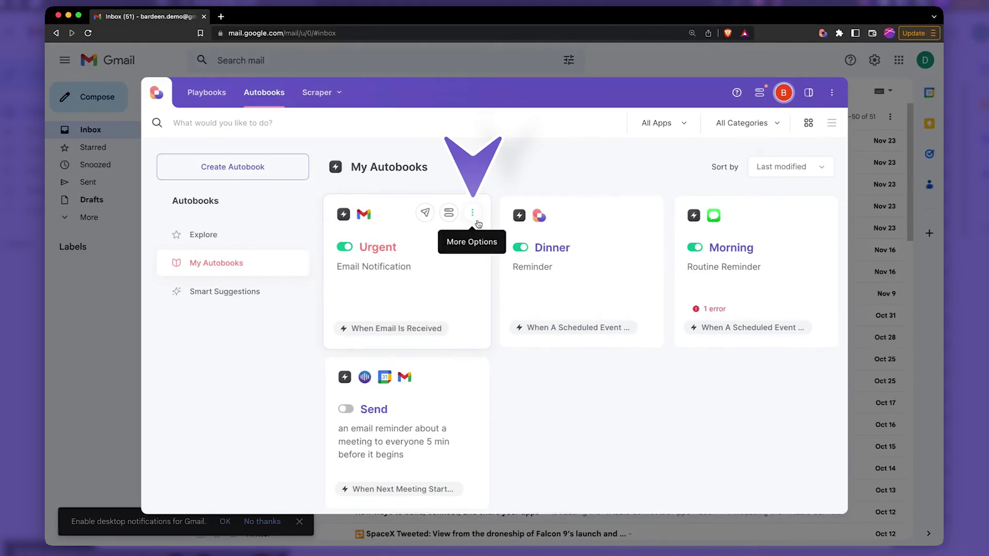
Open the Urgent Email Notification autobook for editing.
left_click(469, 213)
left_click(456, 307)
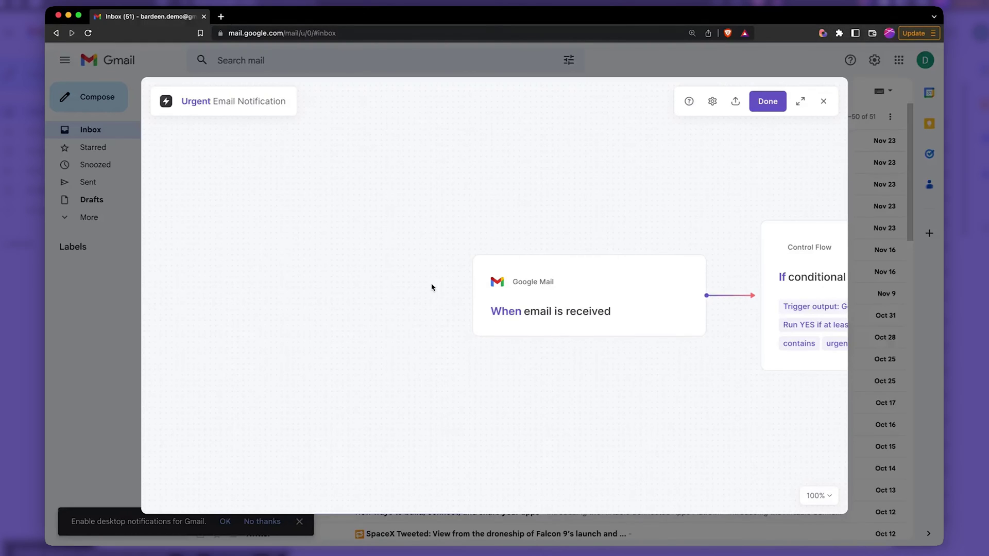
scroll(674, 447, "right", 15)
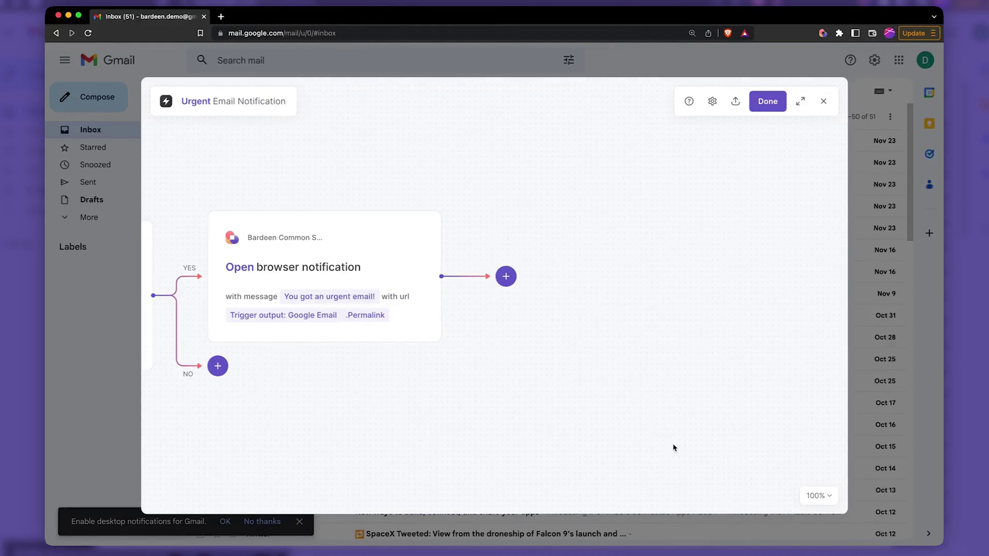
Add a Send Slack Message action after the browser notification step.
left_click(506, 276)
left_click(519, 309)
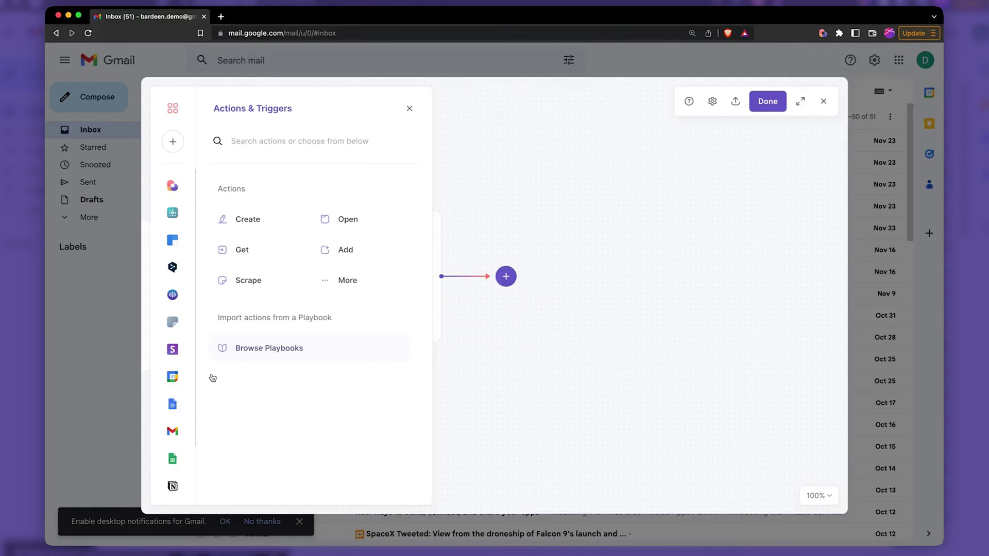
scroll(187, 426, "down", 3)
left_click(172, 483)
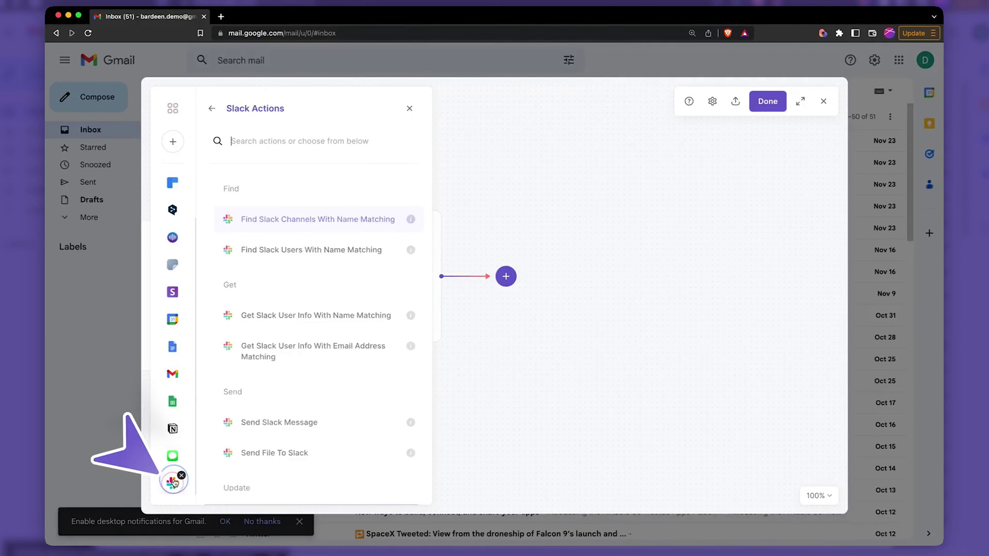
scroll(365, 343, "down", 2)
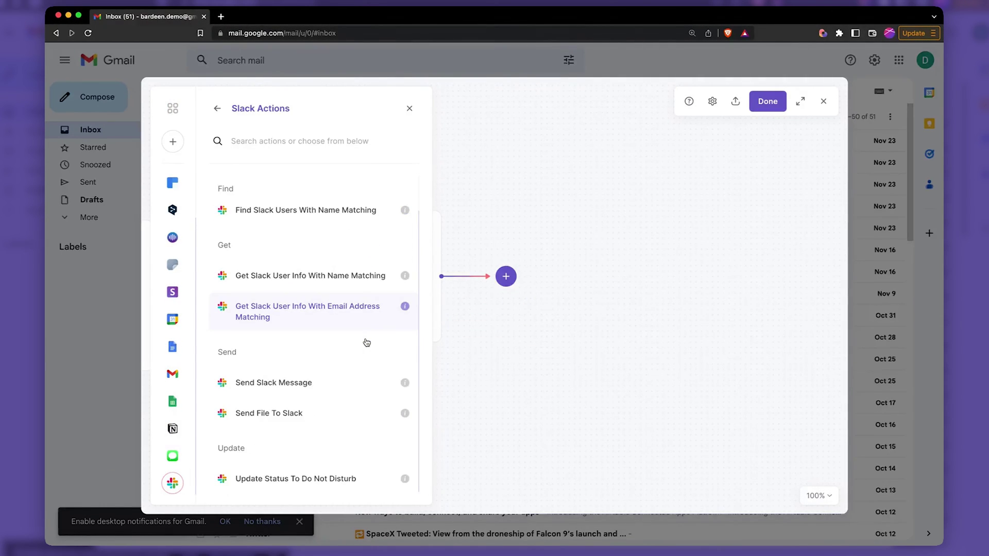
left_click(353, 382)
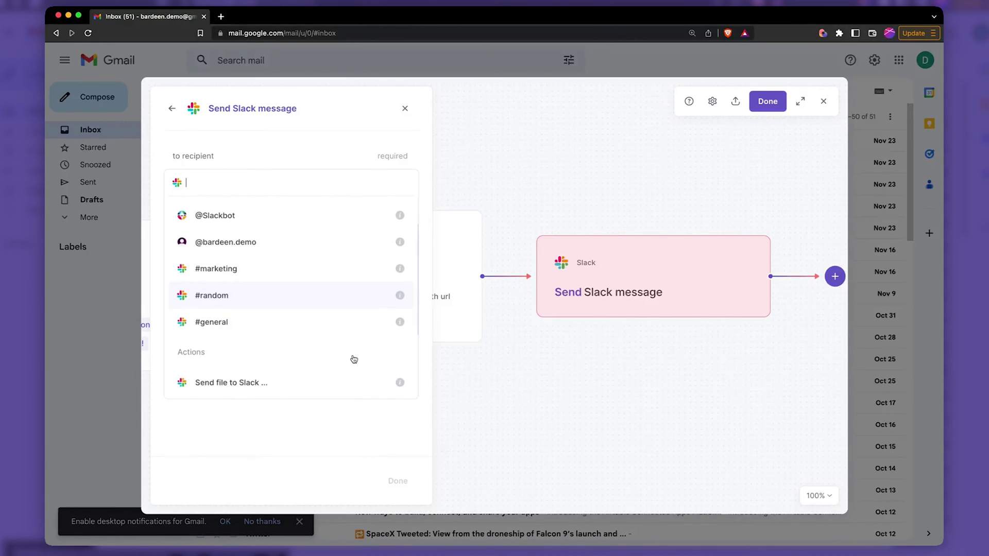
Send the Slack message to #general with the received email's All fields as content.
left_click(318, 334)
left_click(316, 226)
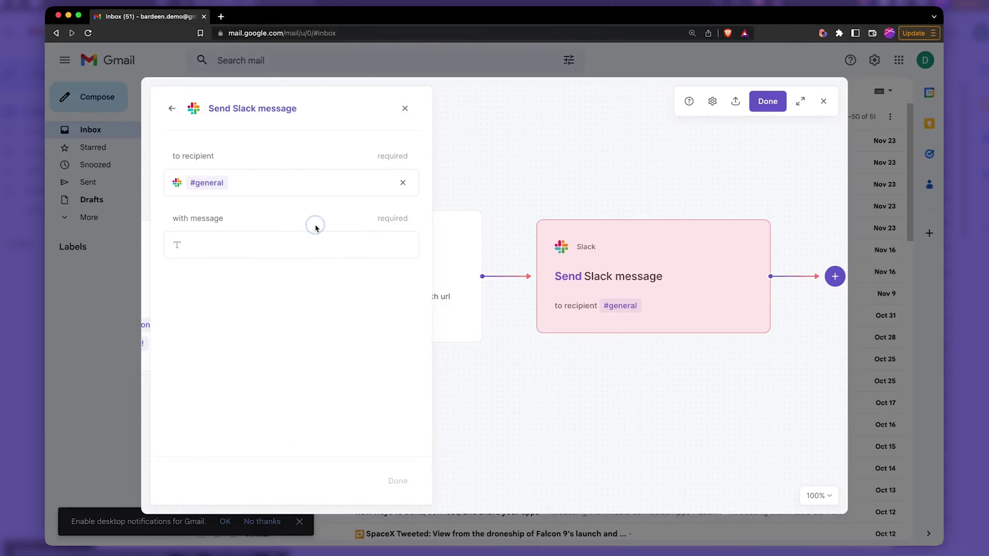
left_click(294, 238)
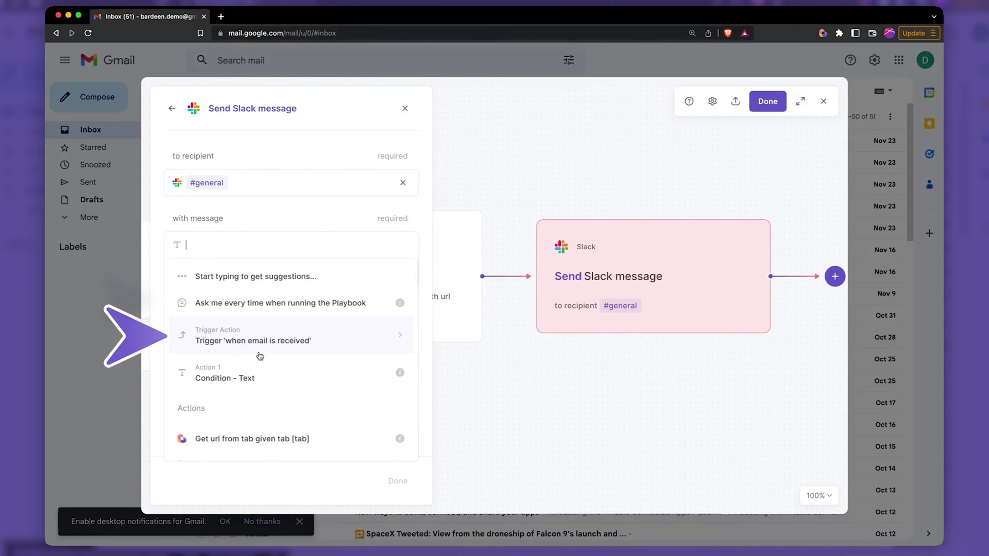
left_click(335, 350)
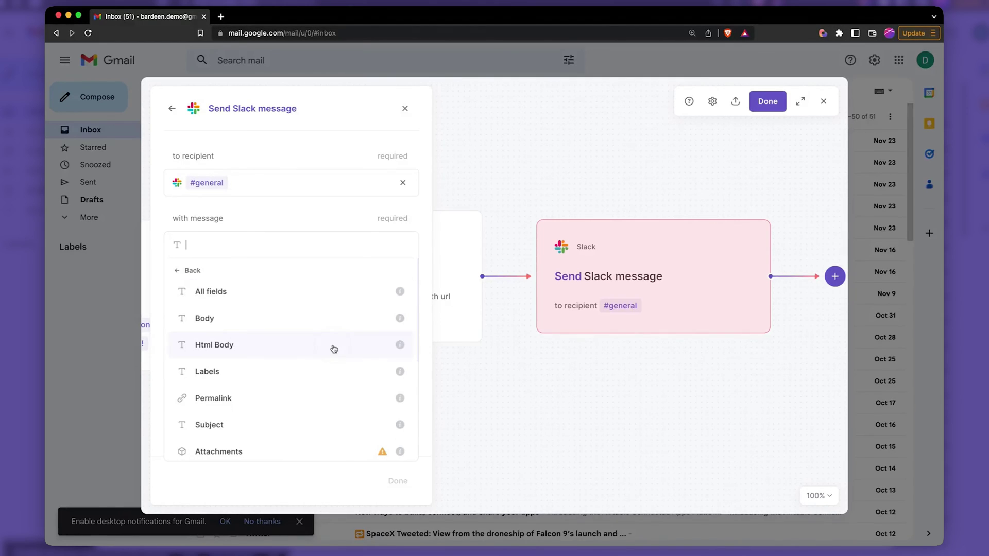
left_click(330, 302)
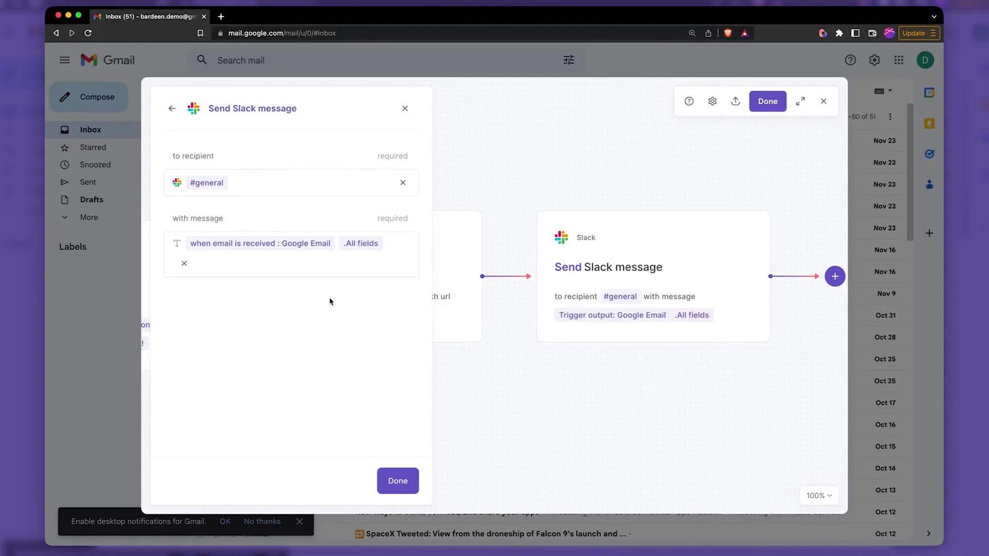
left_click(406, 471)
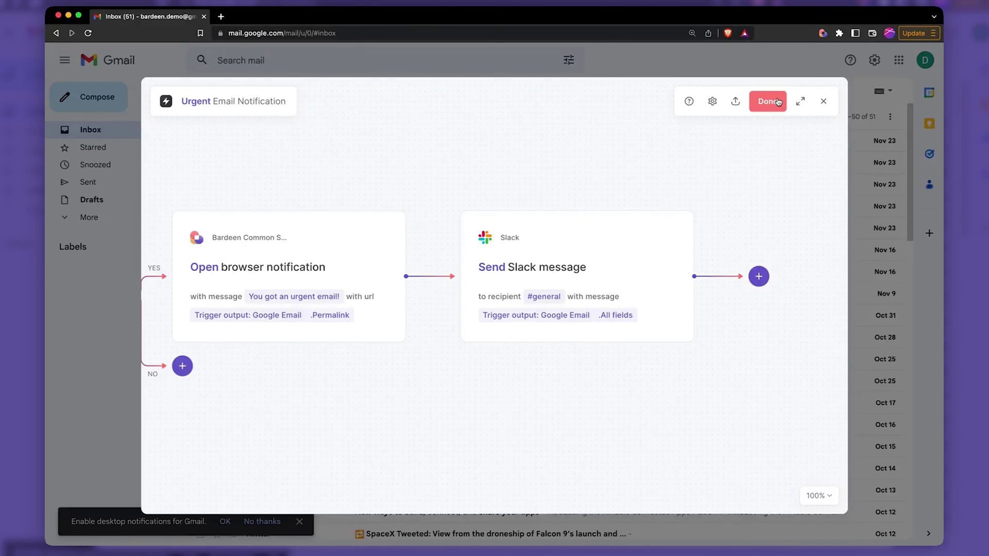
Rename the autobook to 'Urgent Email Notification + Slack' and save the name.
left_click(712, 101)
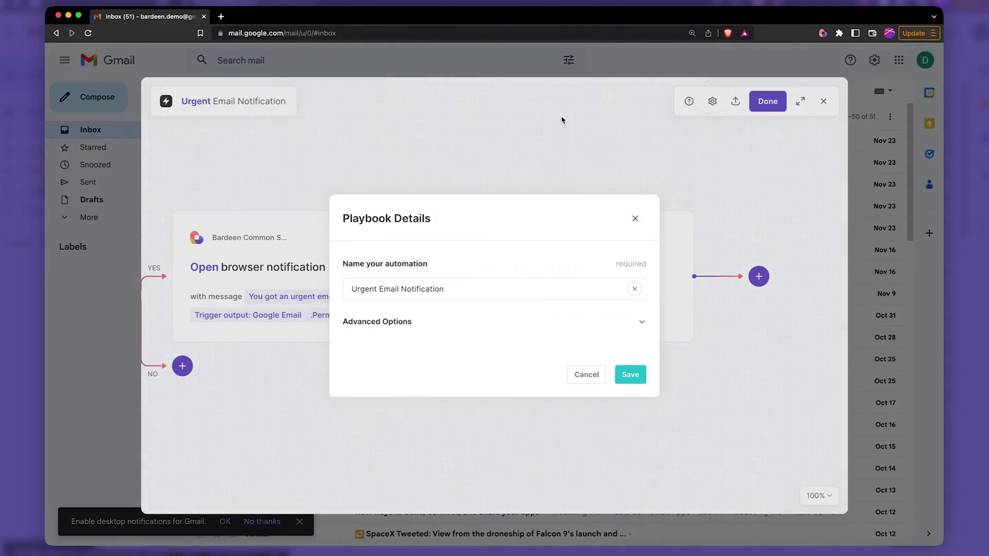
left_click(447, 289)
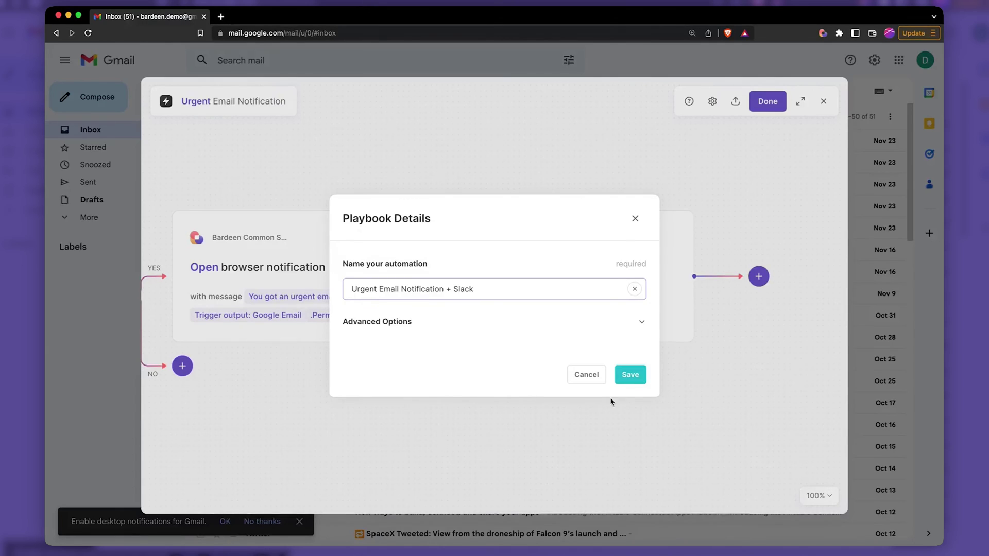
left_click(630, 374)
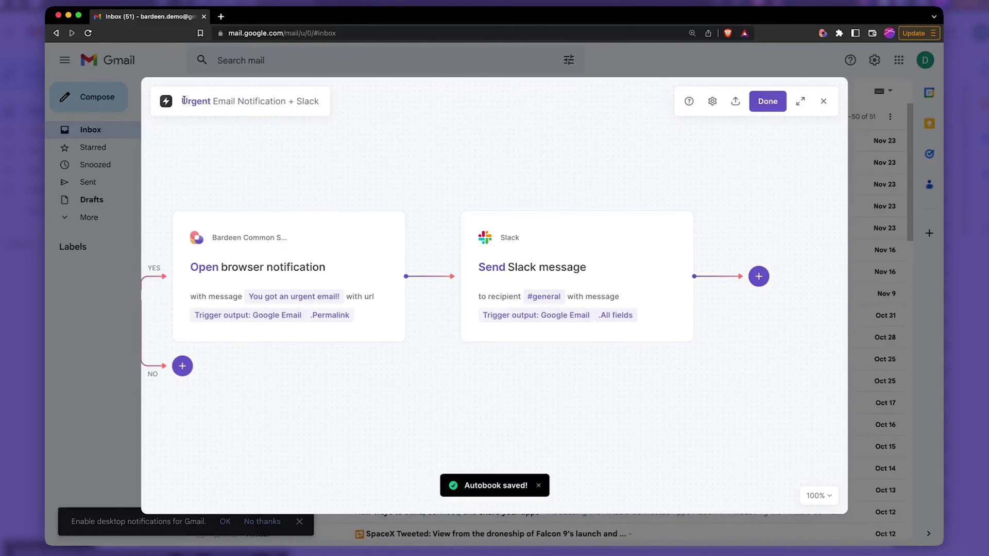
Finish editing, activate the autobook, and close Bardeen back to the inbox.
left_click(767, 102)
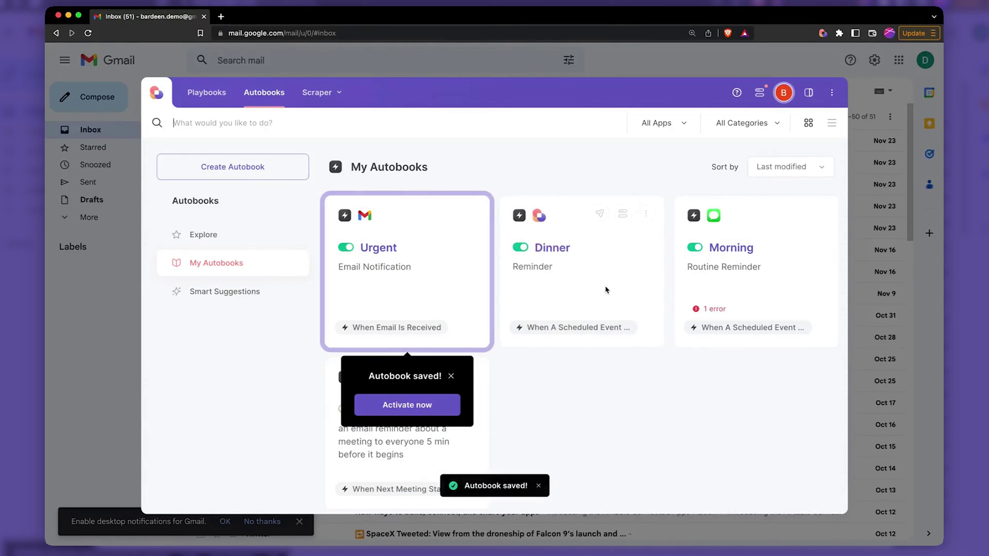
left_click(361, 260)
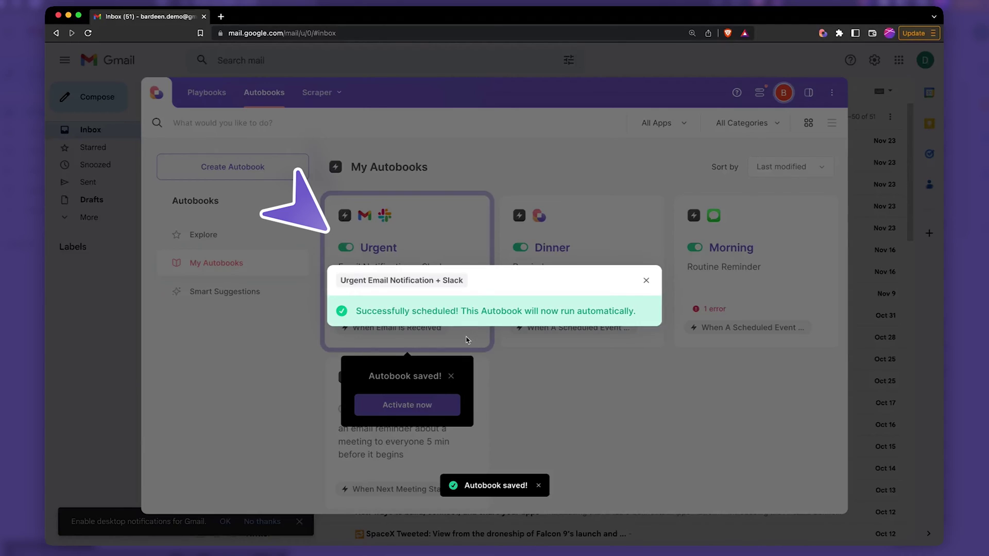
left_click(607, 383)
left_click(91, 347)
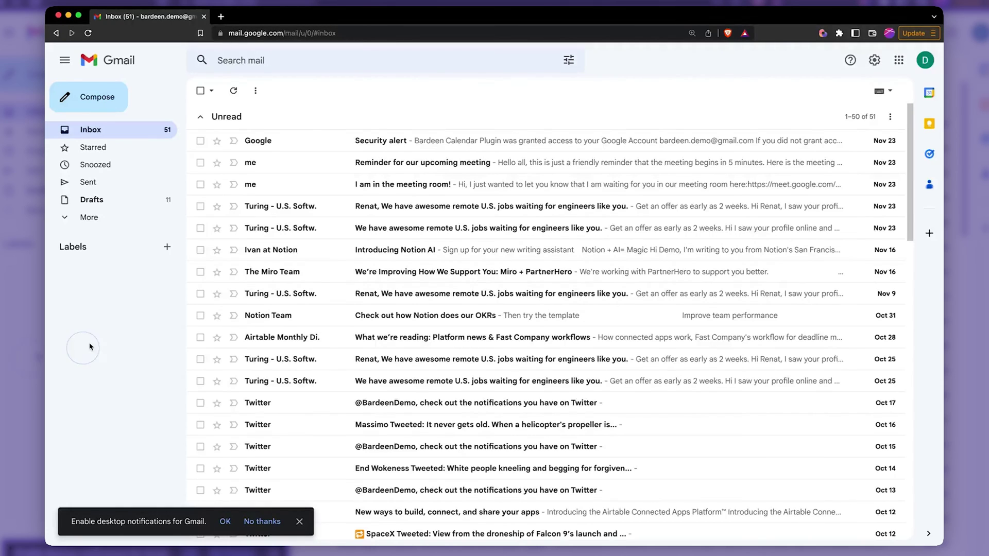
Start a new email to the demo account with subject 'Magical Subjectline'.
left_click(108, 106)
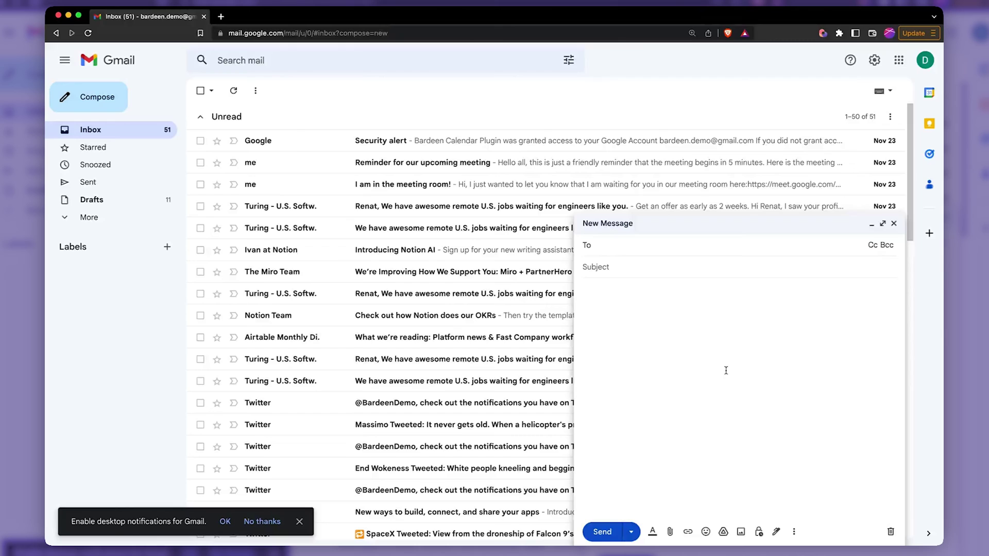
type("bar")
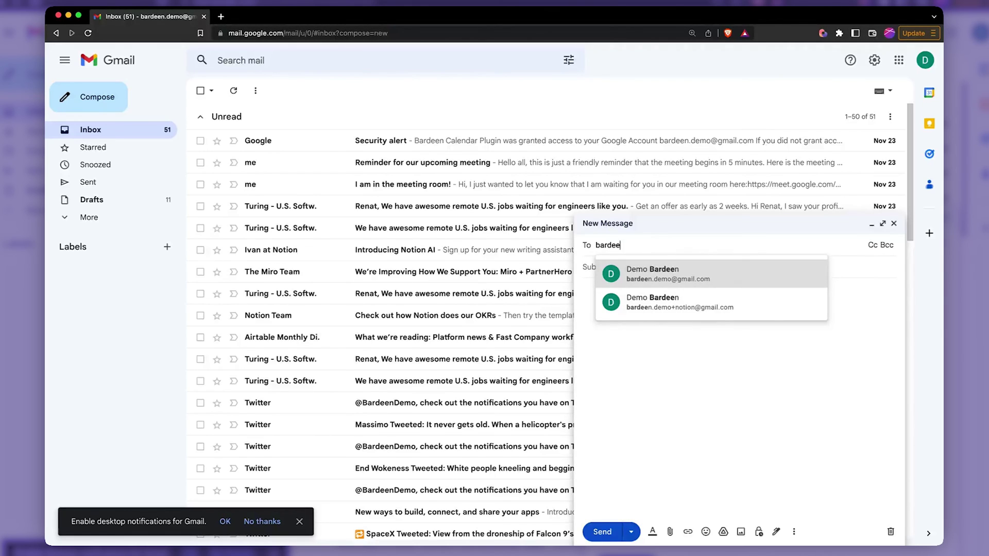
type("dee")
key("Return")
left_click(678, 271)
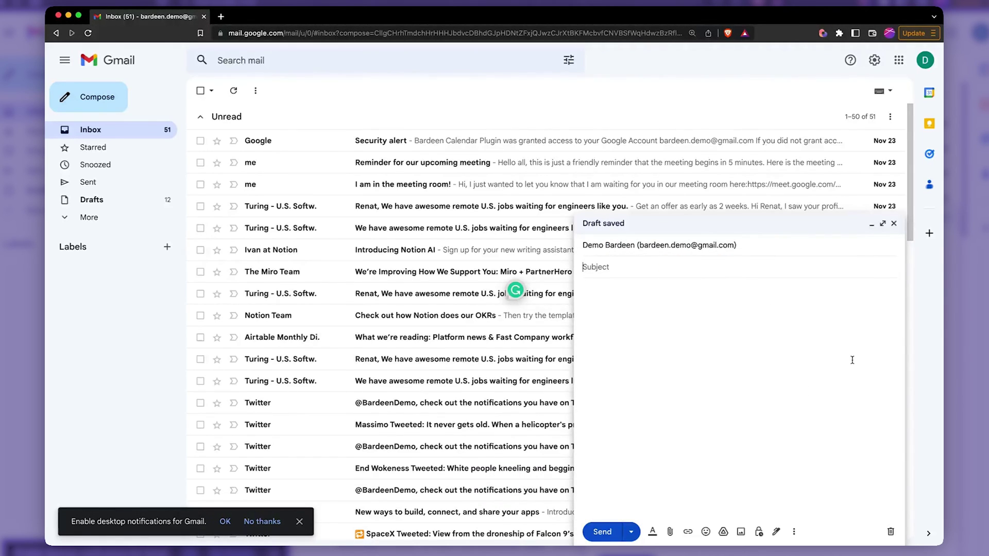
type("Magical Sub")
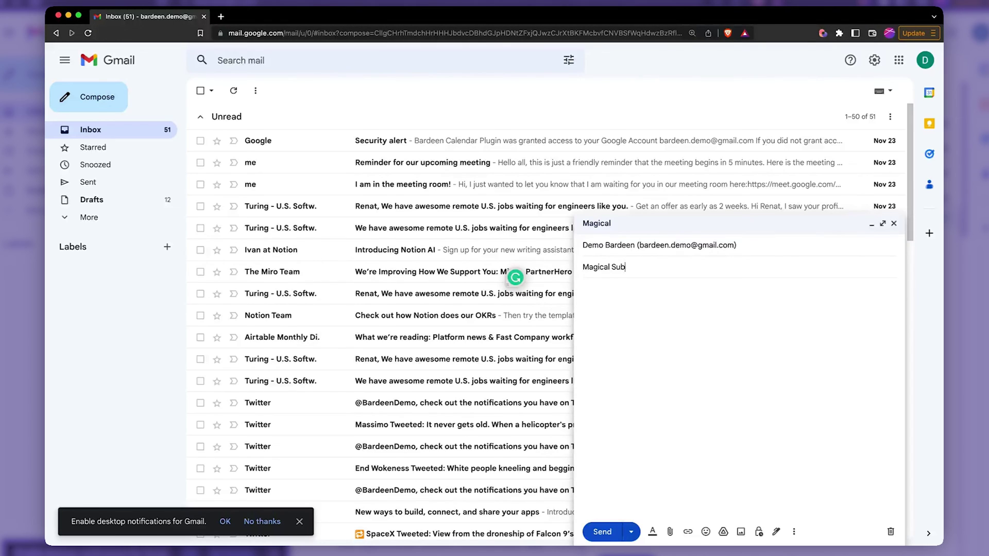
type("jectline")
Write an 'Urgent !!!!!!' body followed by a Lorem ipsum paragraph and send the email.
key("Tab")
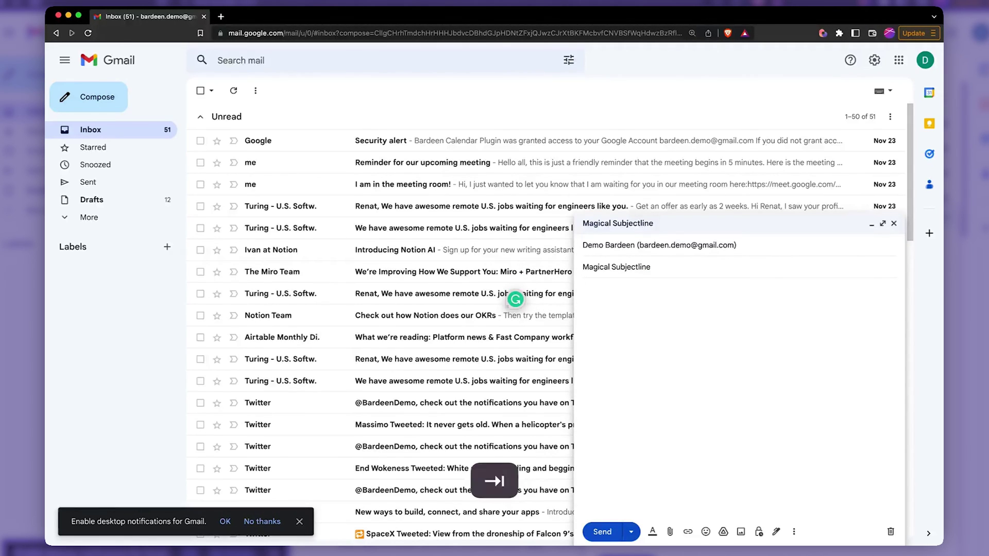
key("Return")
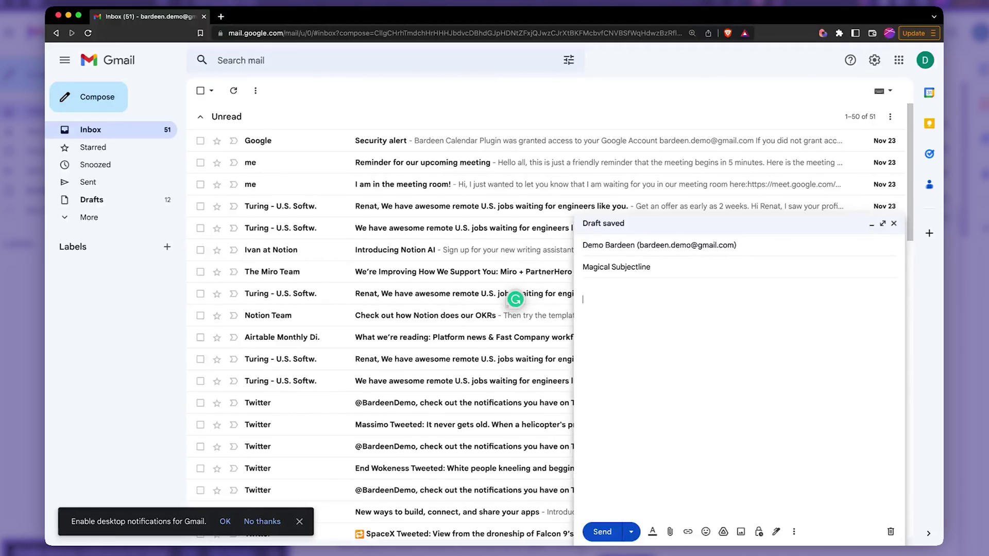
type("Urgent !!!!!!")
key("Return")
type(".lo")
type("Lorem ipsum dolor sit amet, consectetur adipiscing elit, sed do eiusmod tempor incididunt ut labore et dolore magna aliqua. Ut enim ad minim veniam, quis nostrud exercitation ullamco laboris nisi ut aliquip ex ea commodo consequat.")
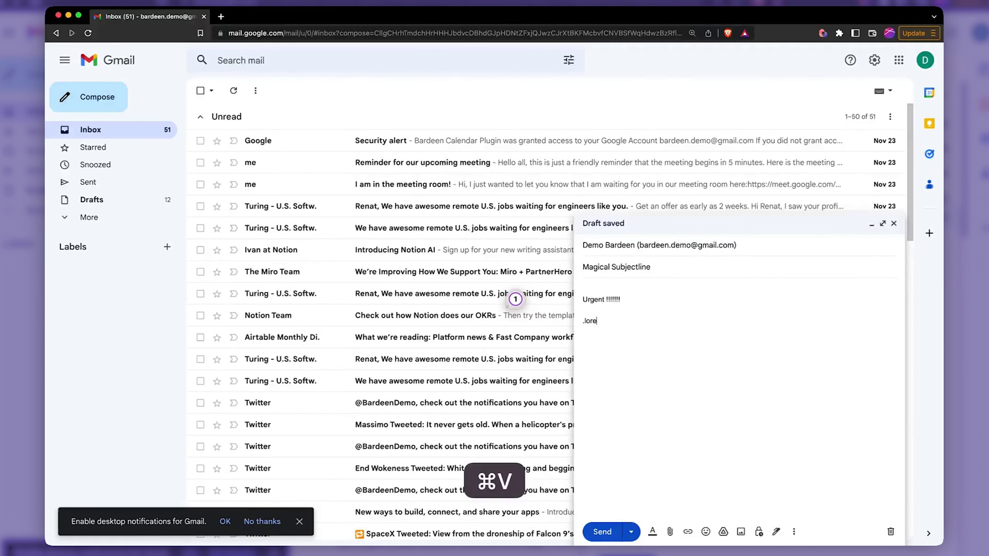
key("Return")
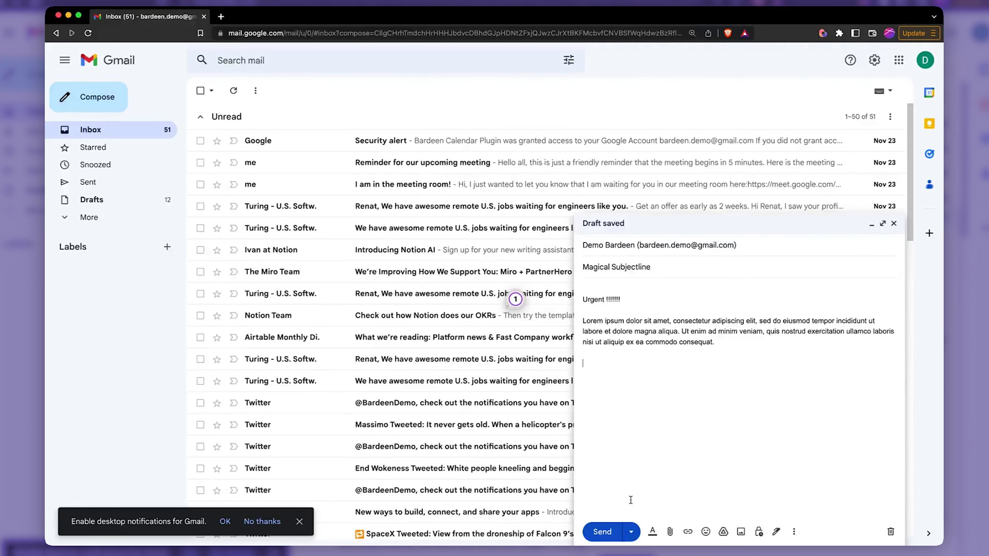
left_click(604, 530)
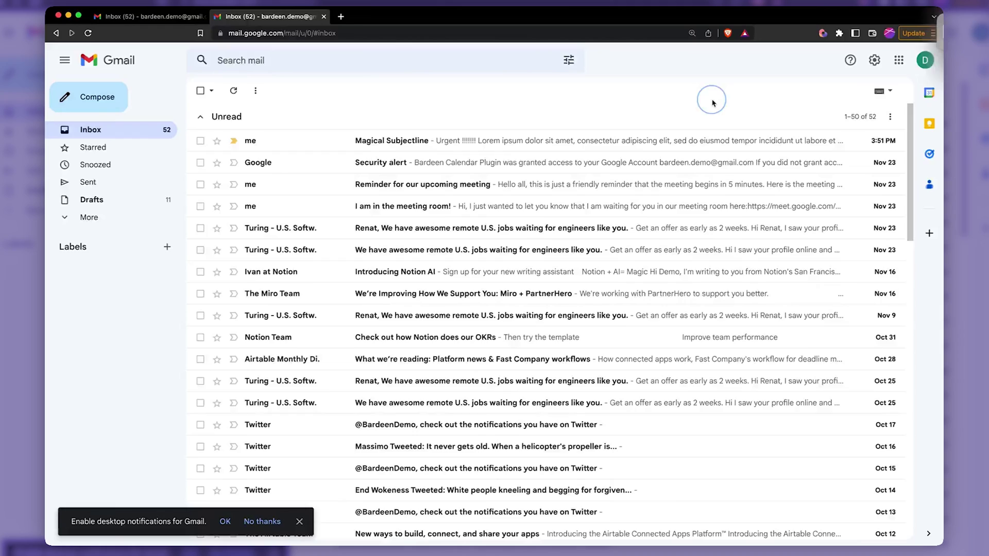
key("super+t")
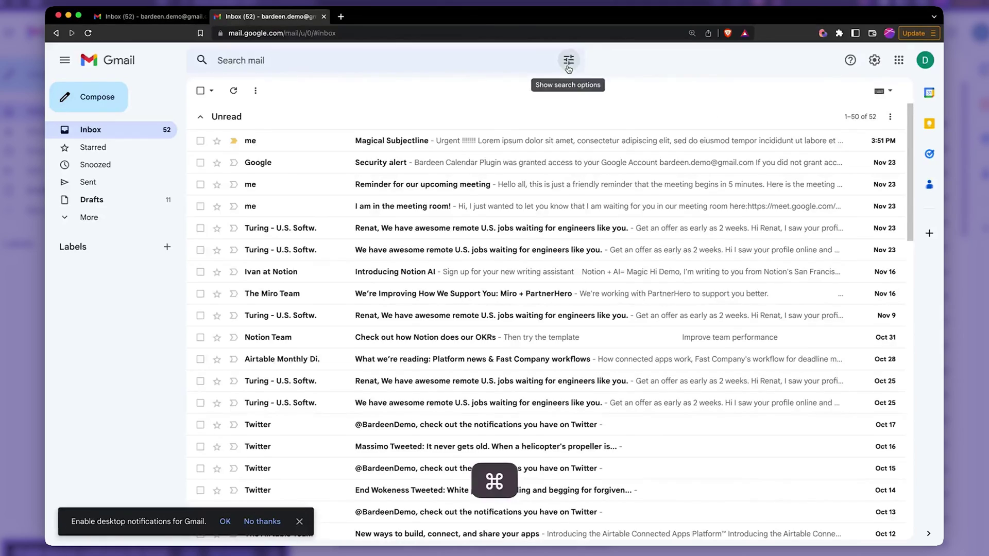
Load the Slack workspace in the new tab and bring up the Bardeen panel with Option+B.
type("slack")
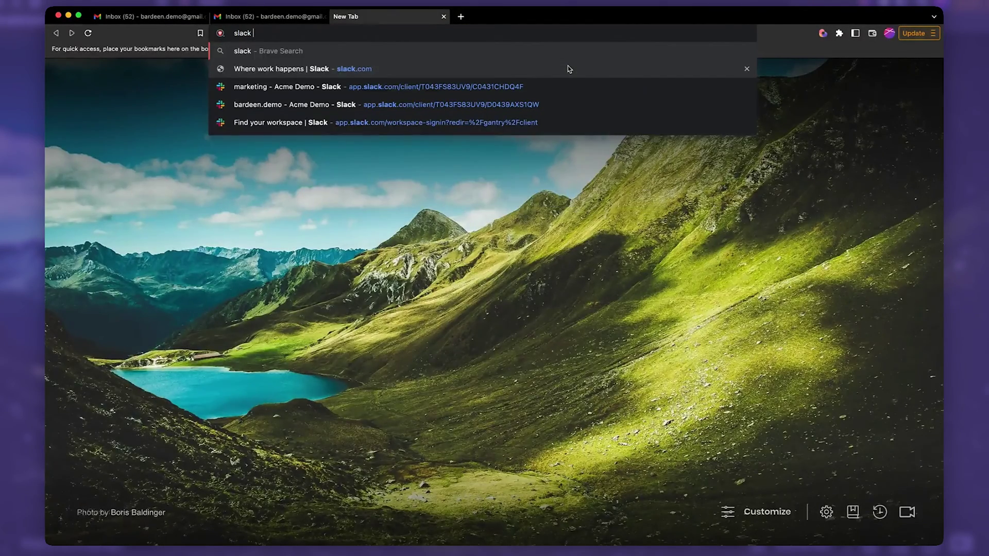
left_click(515, 122)
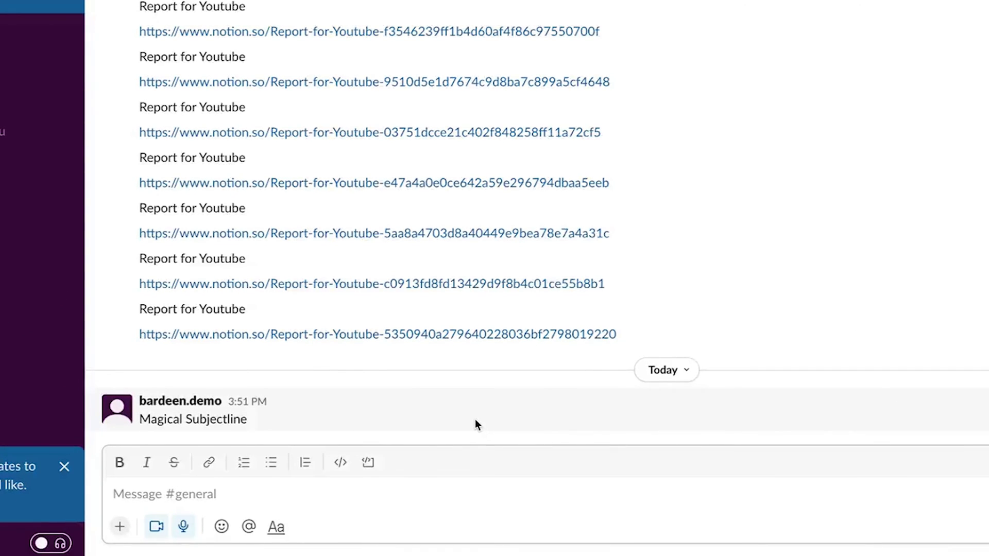
key("alt+b")
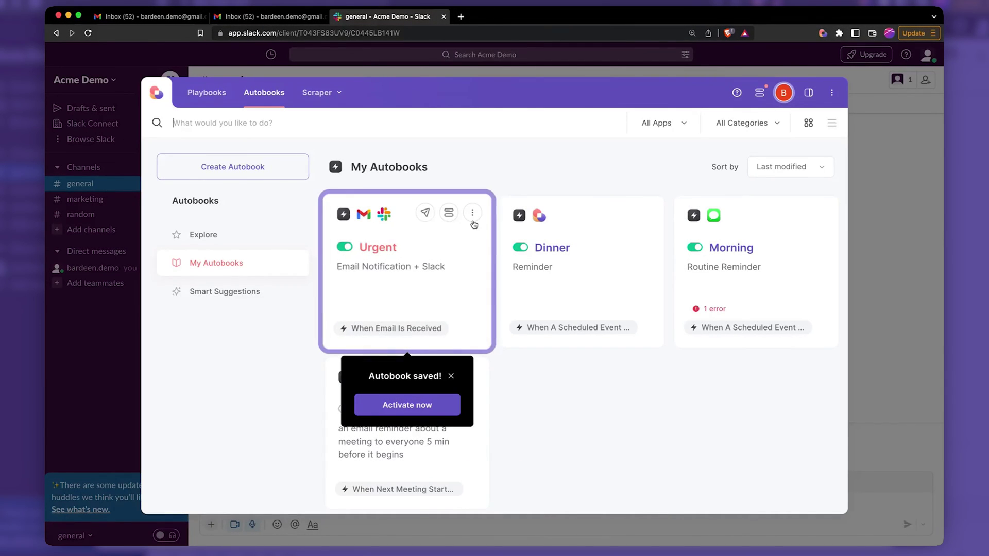
Open the Urgent autobook for editing and clear its Slack message step's content.
left_click(473, 213)
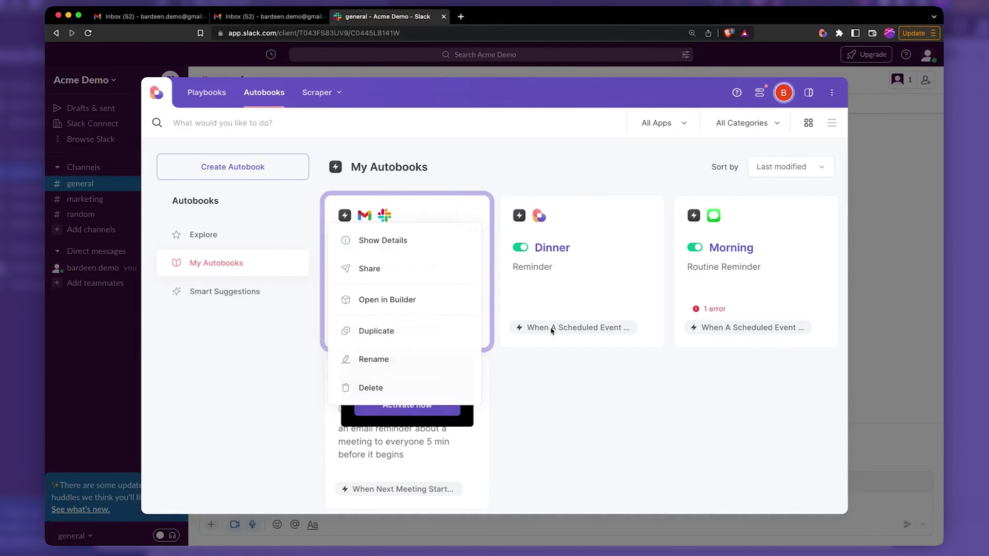
left_click(408, 303)
scroll(648, 329, "right", 10)
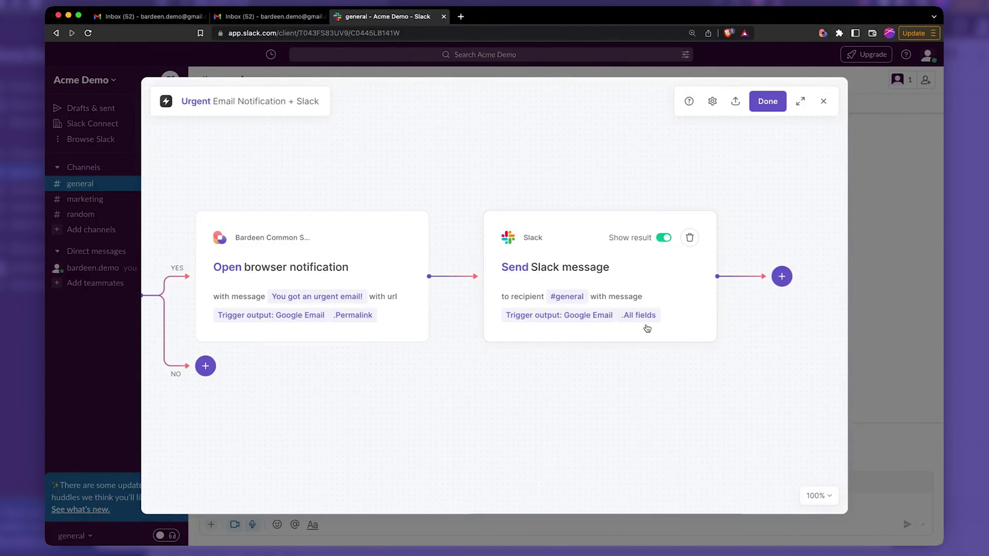
left_click(647, 291)
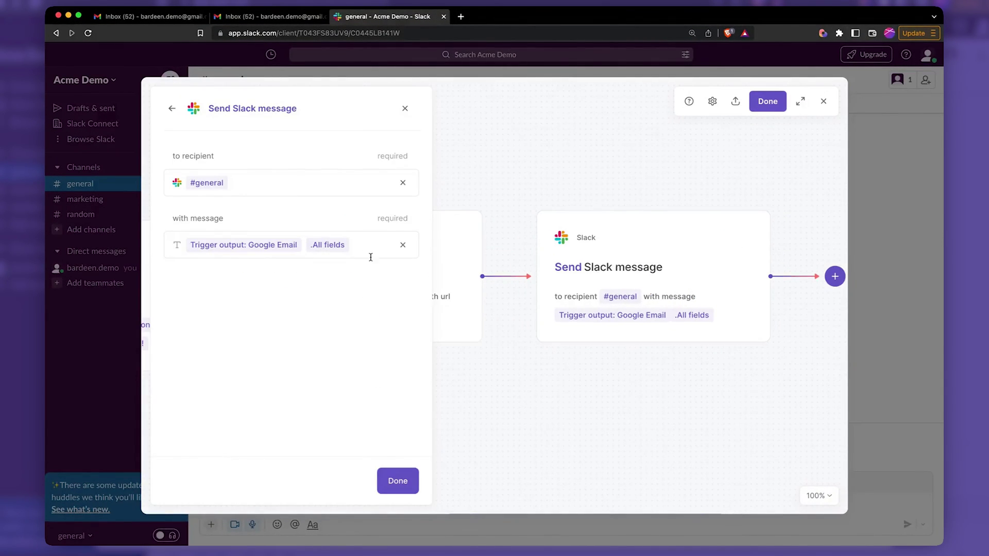
left_click(403, 245)
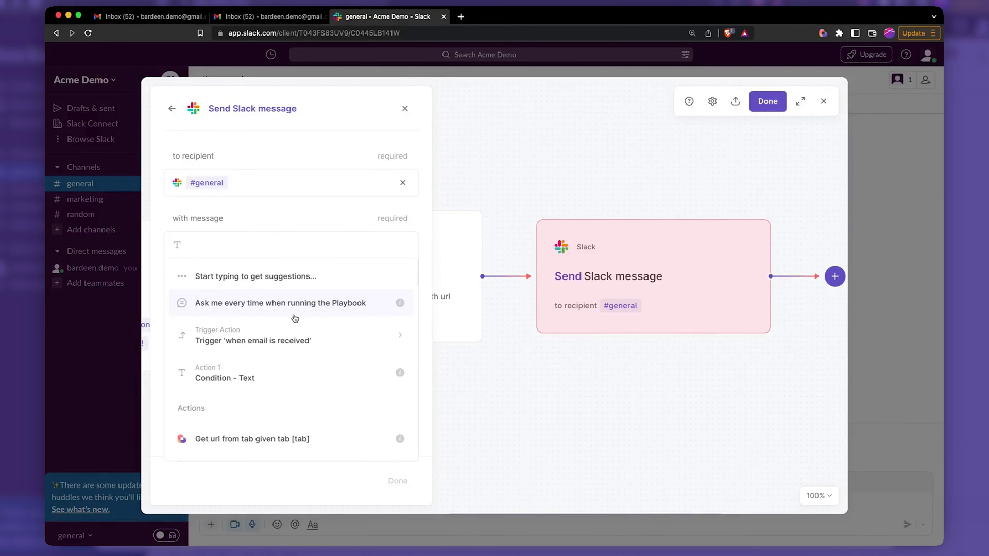
Insert the email's Subject and Body fields into the Slack message, separated by commas.
left_click(320, 338)
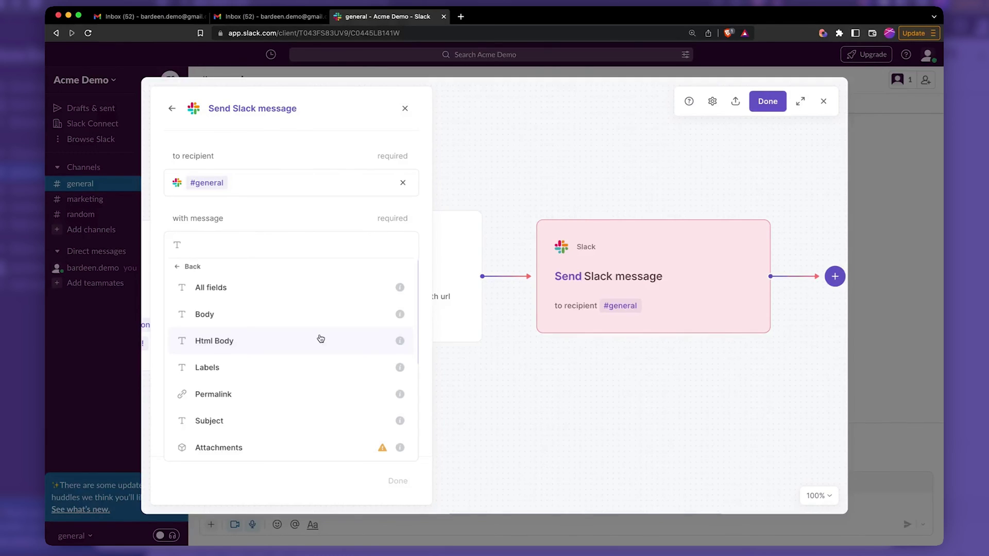
scroll(306, 336, "down", 2)
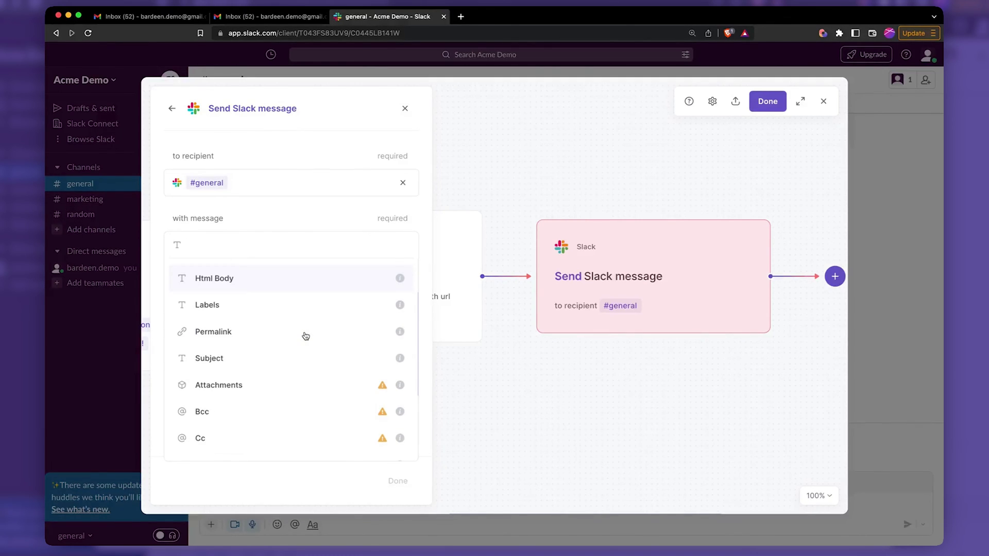
left_click(313, 350)
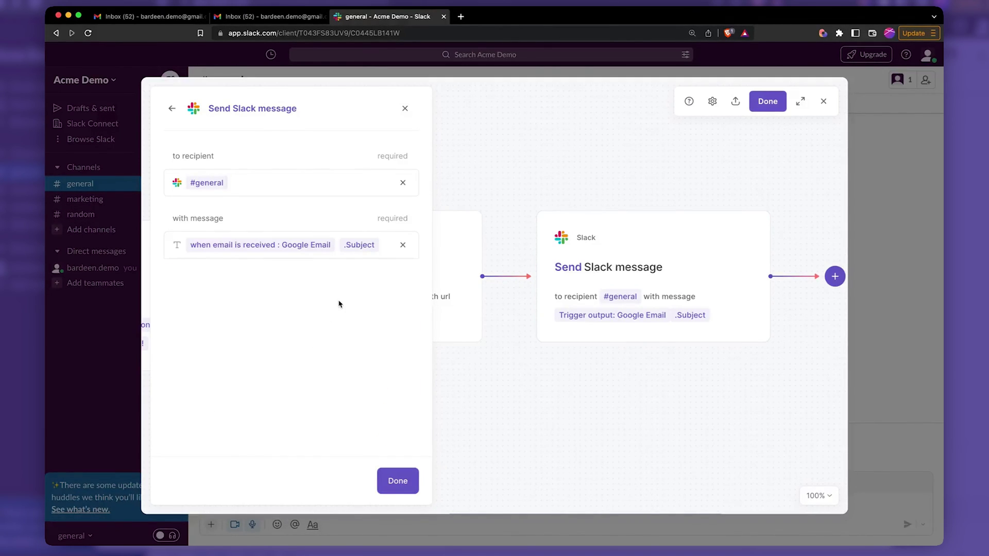
type(",")
left_click(233, 286)
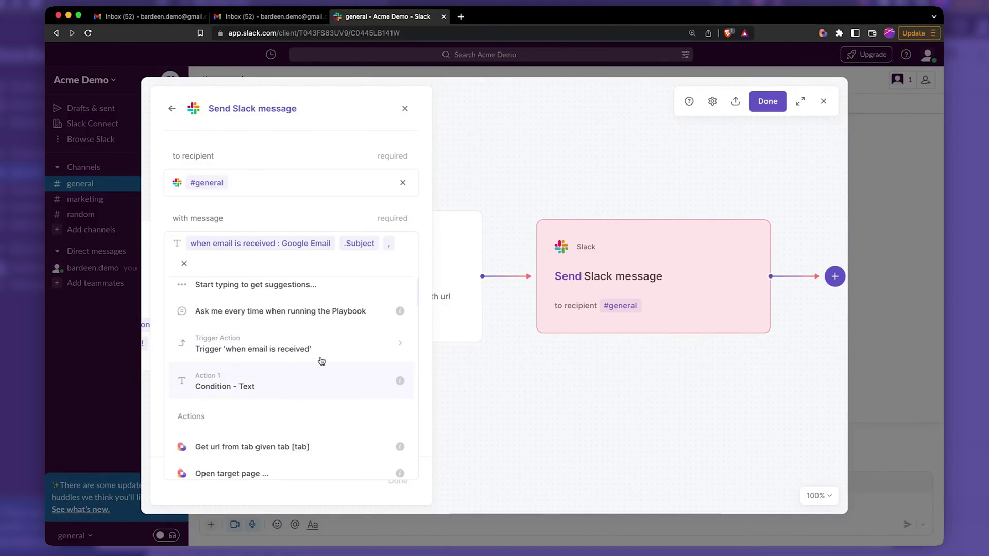
left_click(320, 356)
scroll(321, 356, "down", 1)
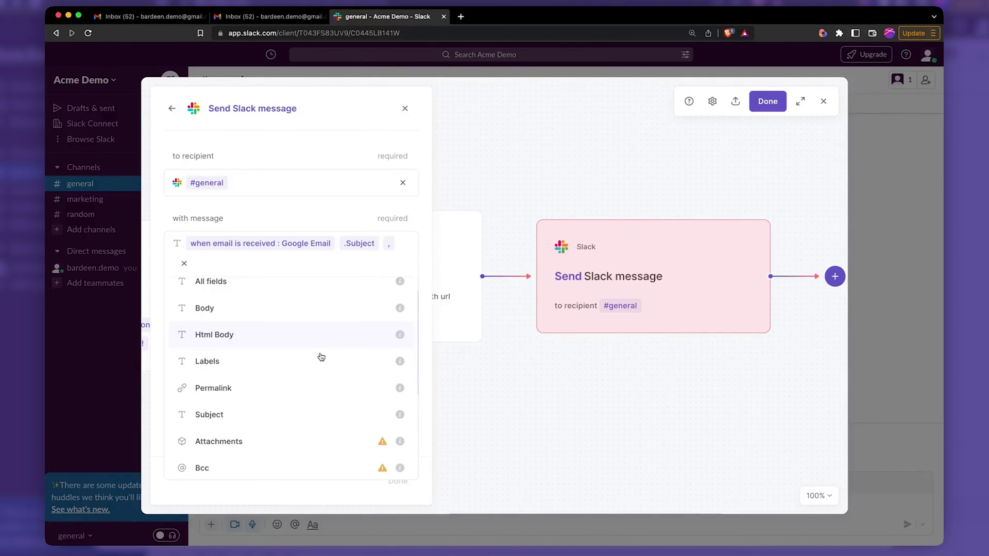
left_click(309, 328)
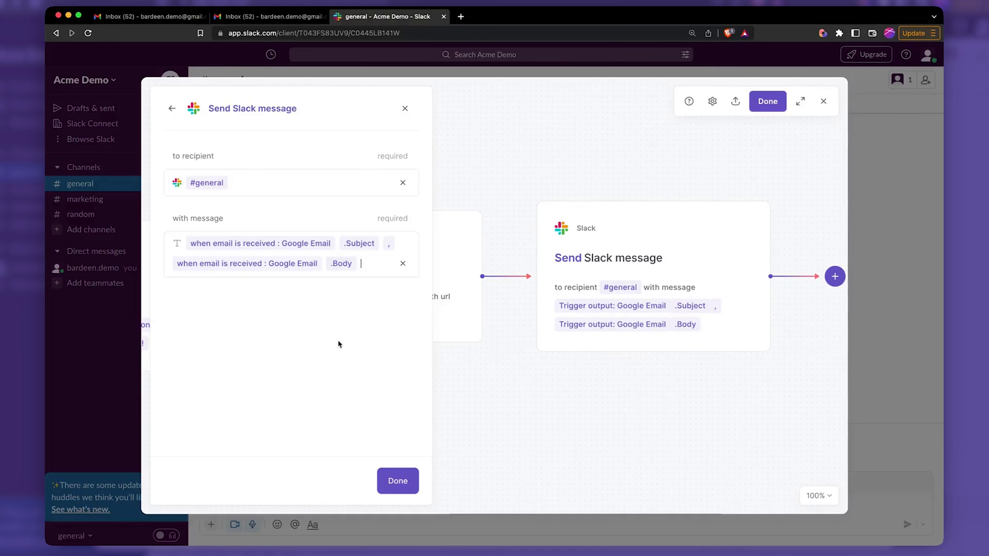
left_click(342, 307)
type(",")
scroll(342, 330, "down", 2)
scroll(350, 336, "up", 1)
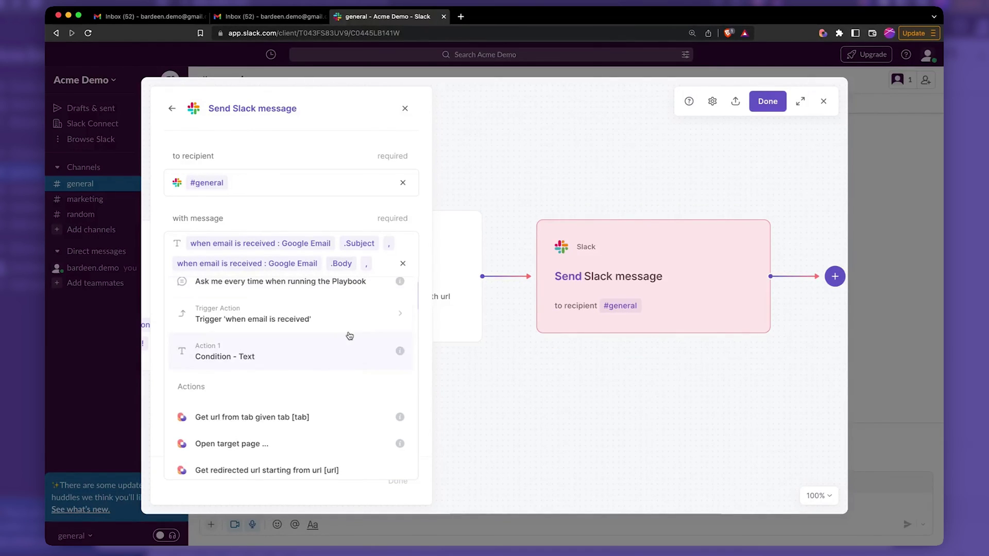
Append the email's From sender field and finish the Slack message step.
left_click(345, 321)
scroll(339, 398, "down", 5)
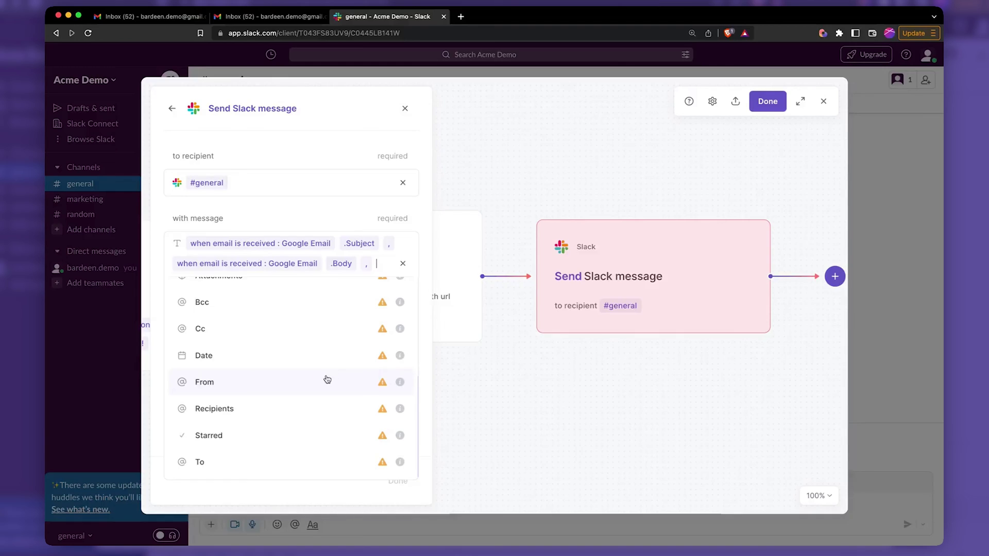
left_click(327, 380)
left_click(466, 344)
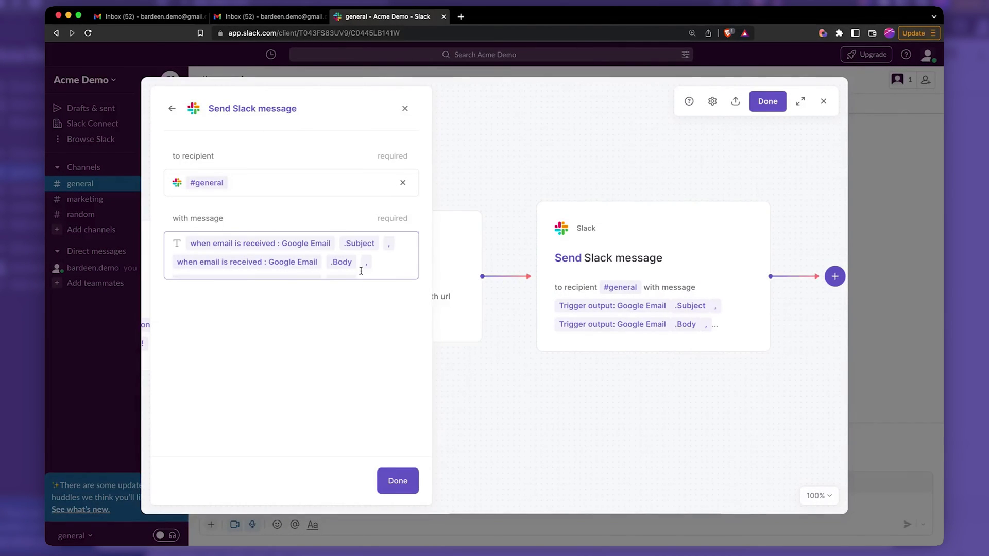
left_click(394, 481)
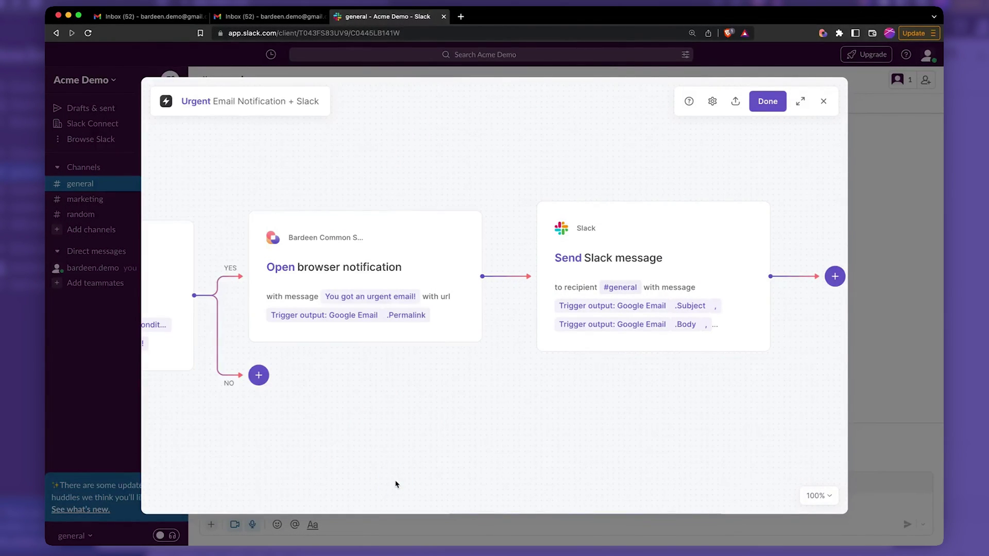
Save the Urgent autobook and switch it on.
left_click(772, 103)
left_click(407, 404)
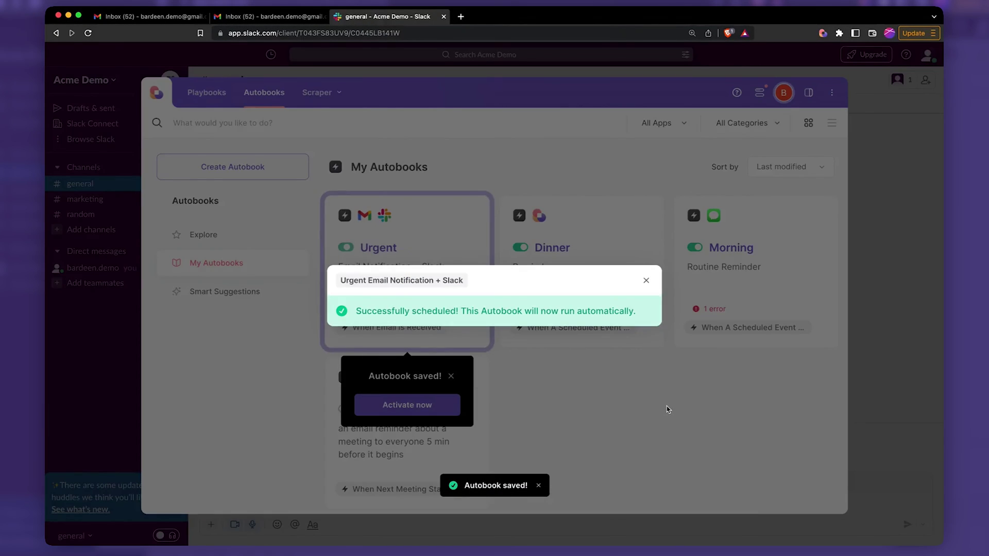
left_click(881, 370)
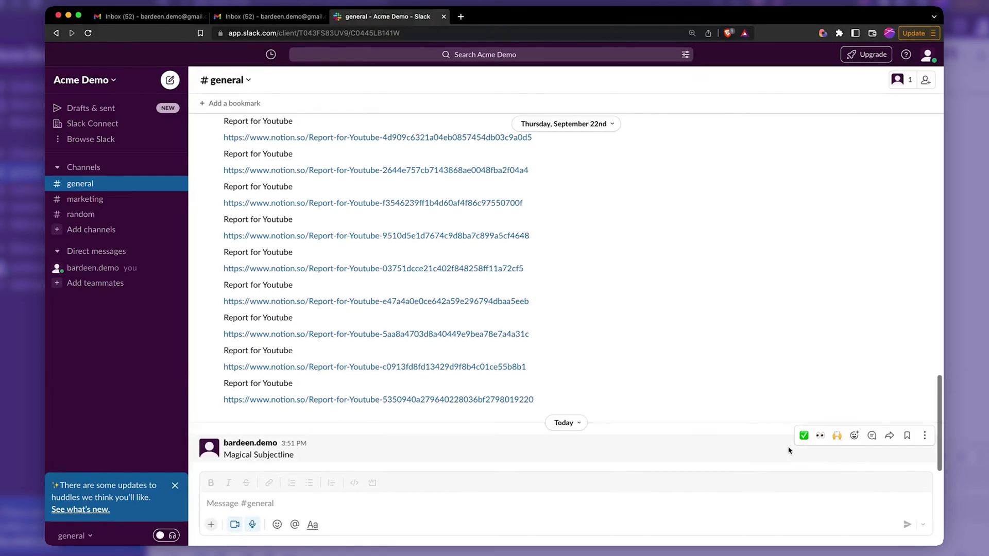
Delete the old Magical Subjectline test message from Slack #general.
left_click(794, 505)
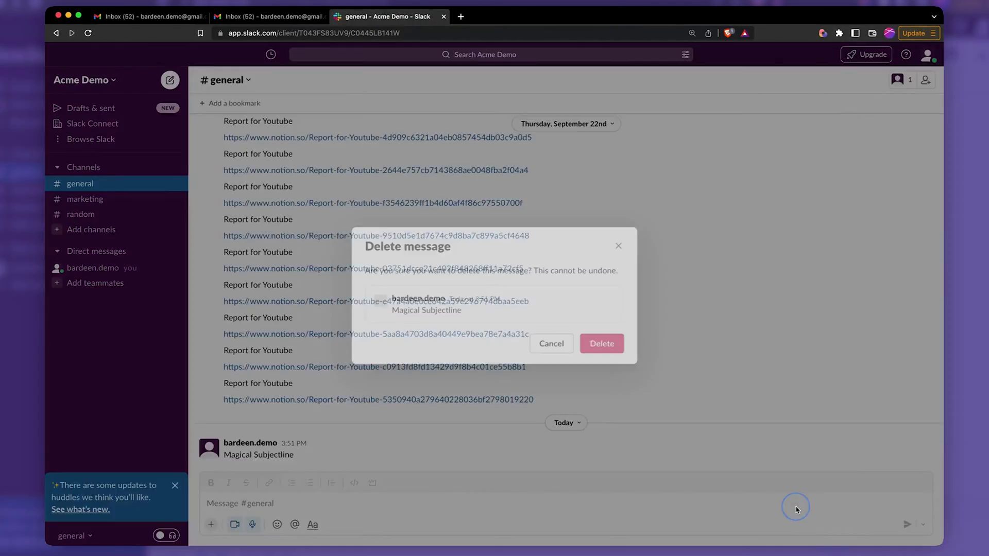
left_click(602, 344)
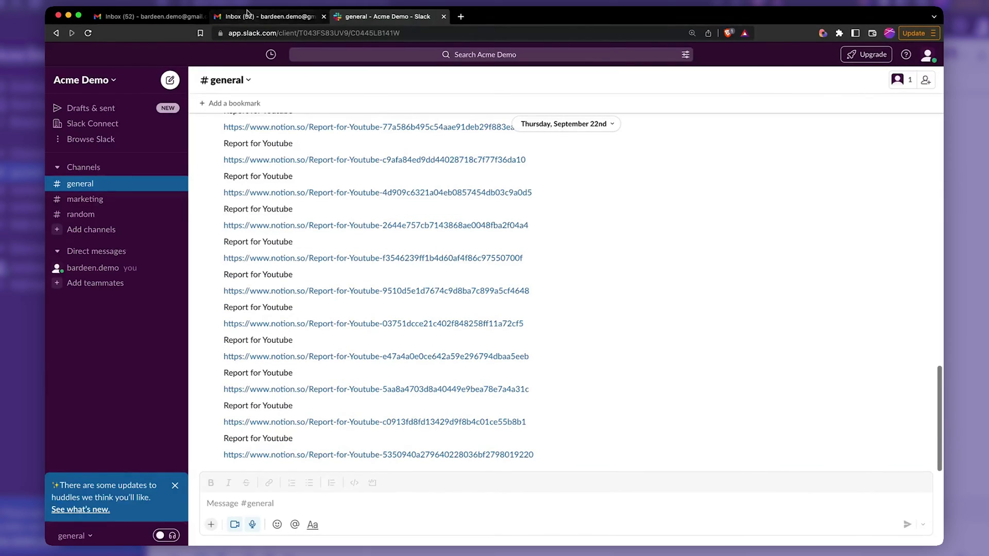
left_click(252, 17)
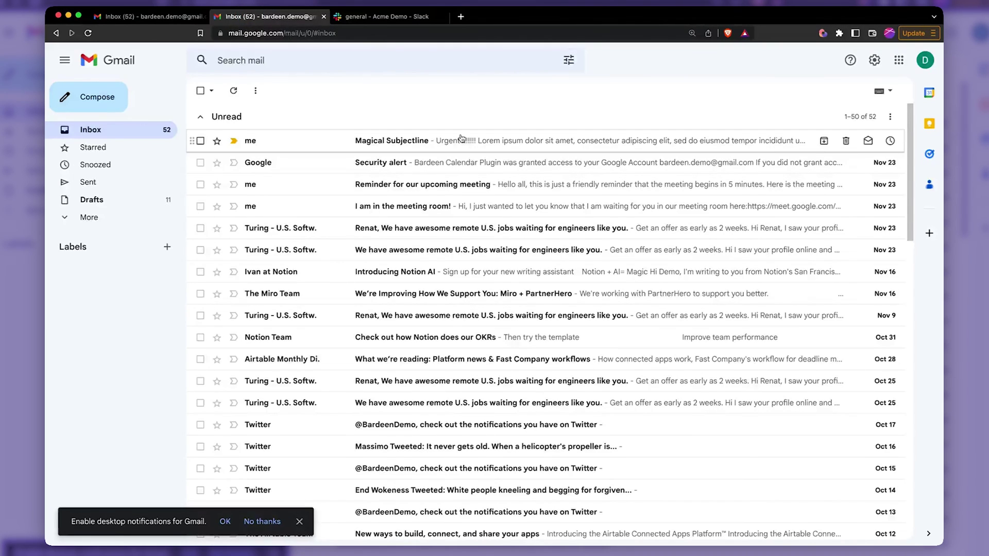
Reply to the Magical Subjectline email with its copied urgent body text.
left_click(421, 138)
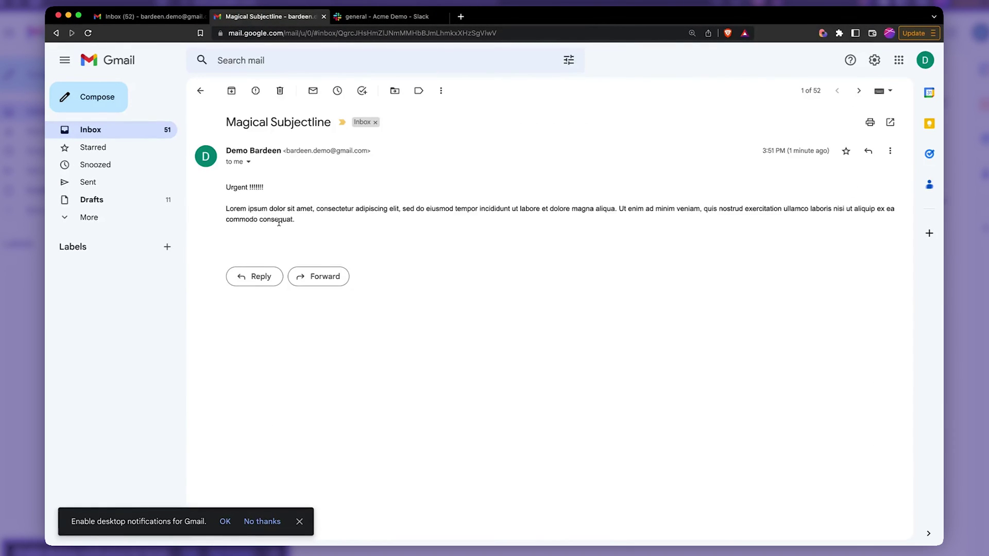
left_click_drag(306, 215, 308, 221)
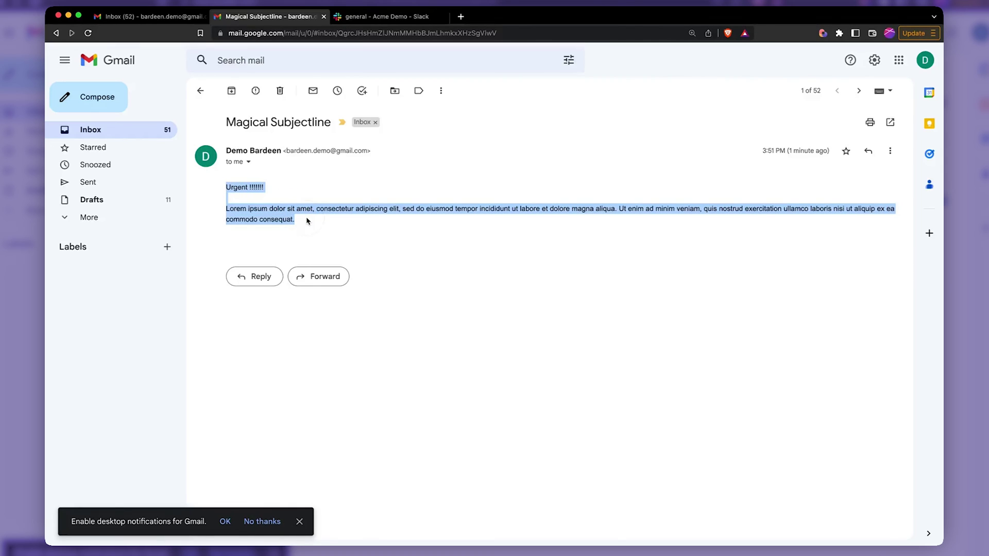
left_click(240, 279)
key("super+v")
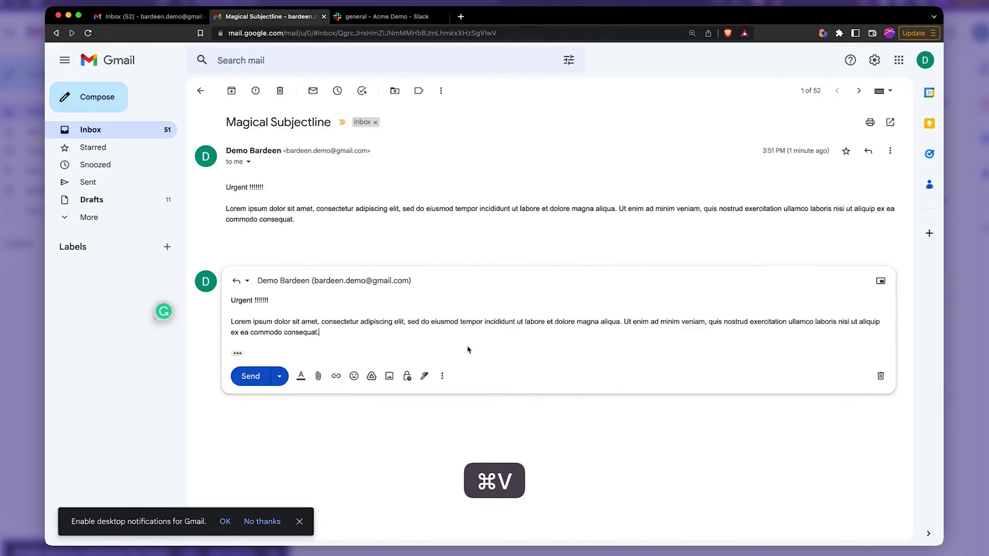
left_click(250, 375)
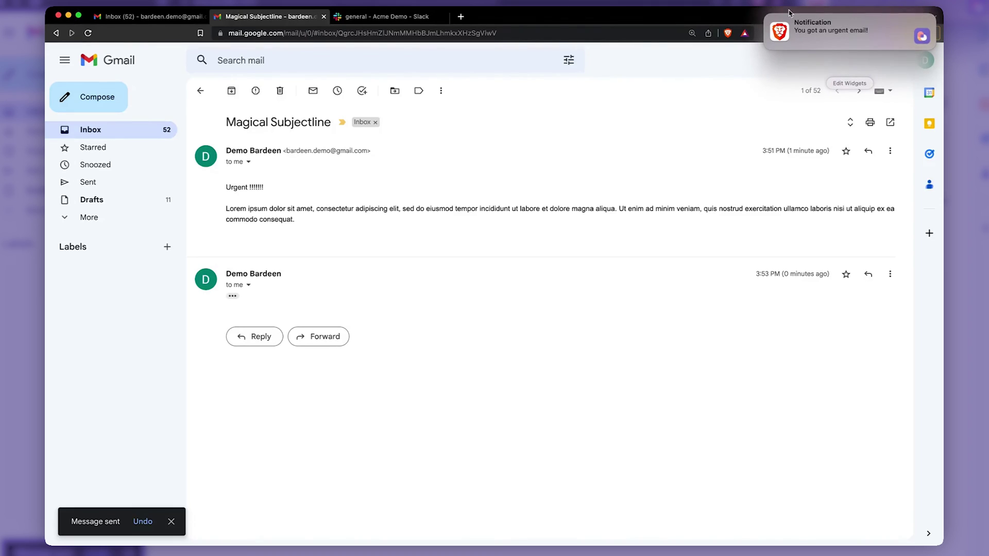
left_click(765, 16)
left_click(606, 178)
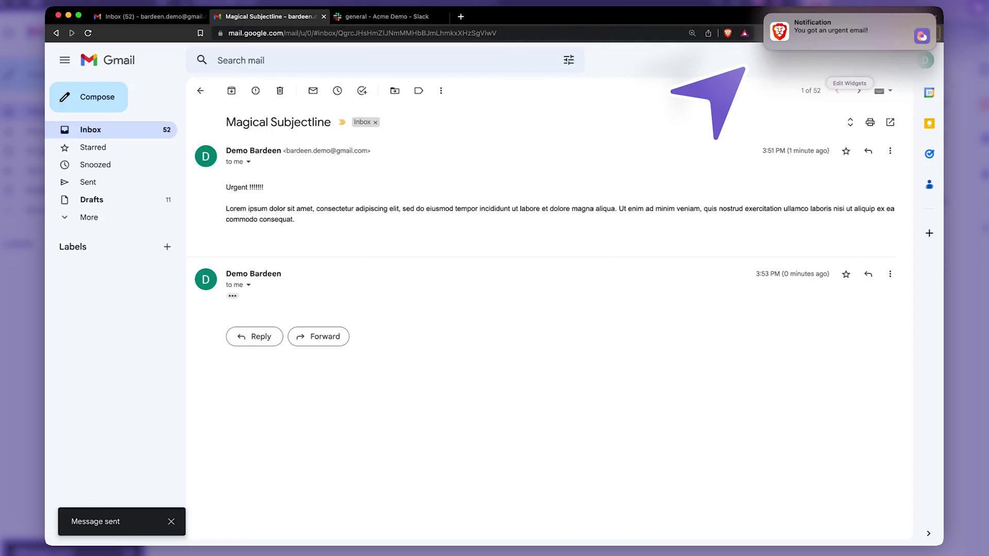
Check the 'Re: Magical Subjectline' post with body and sender in Slack #general.
left_click(369, 17)
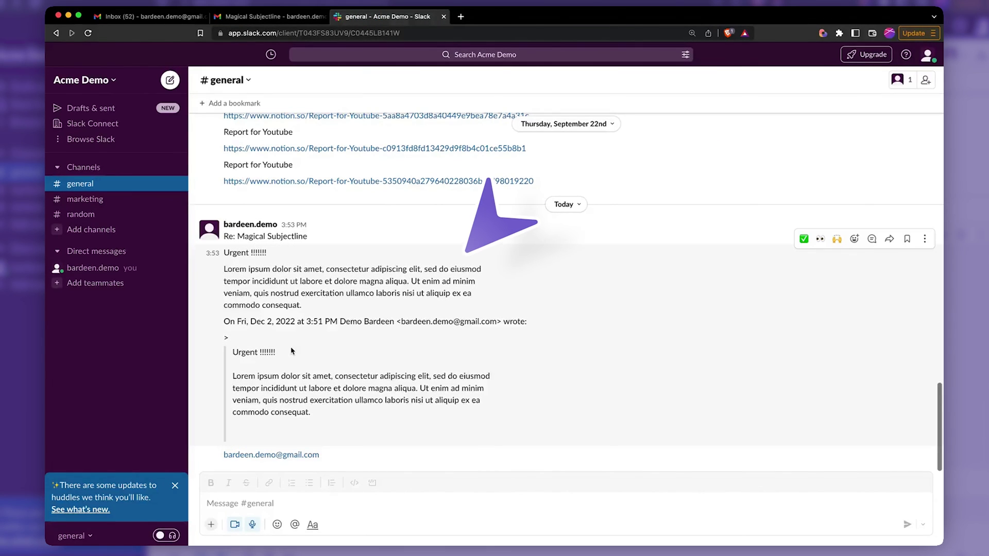
left_click_drag(224, 236, 413, 450)
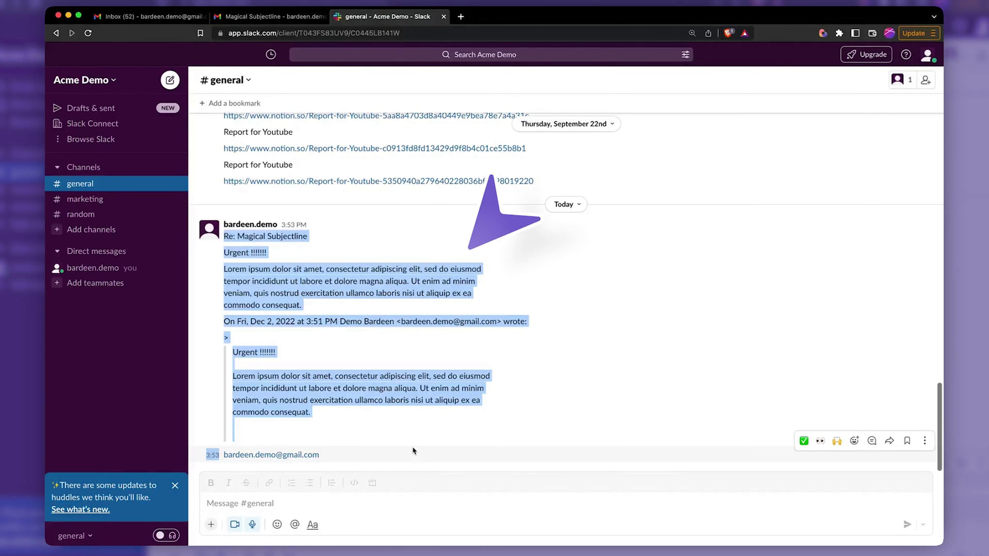
left_click(413, 412)
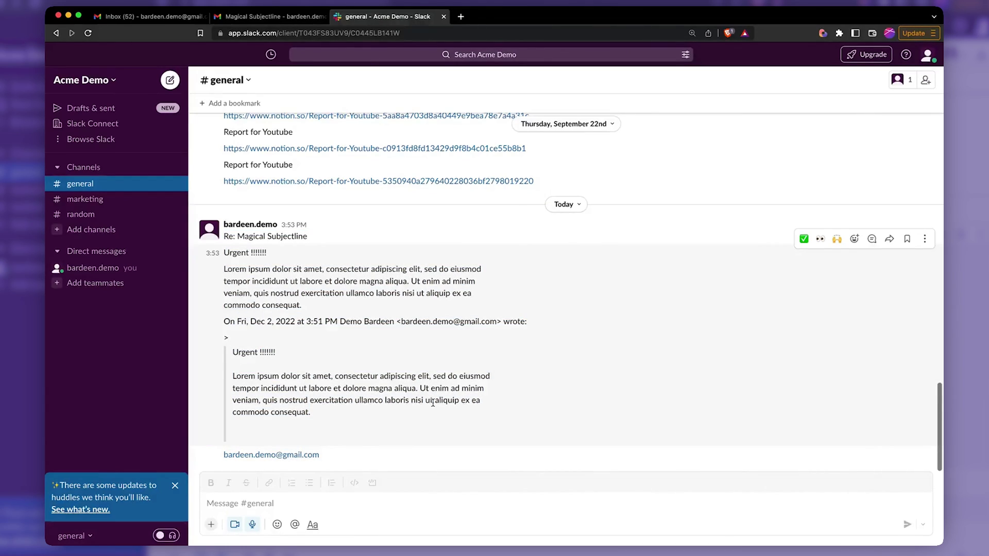